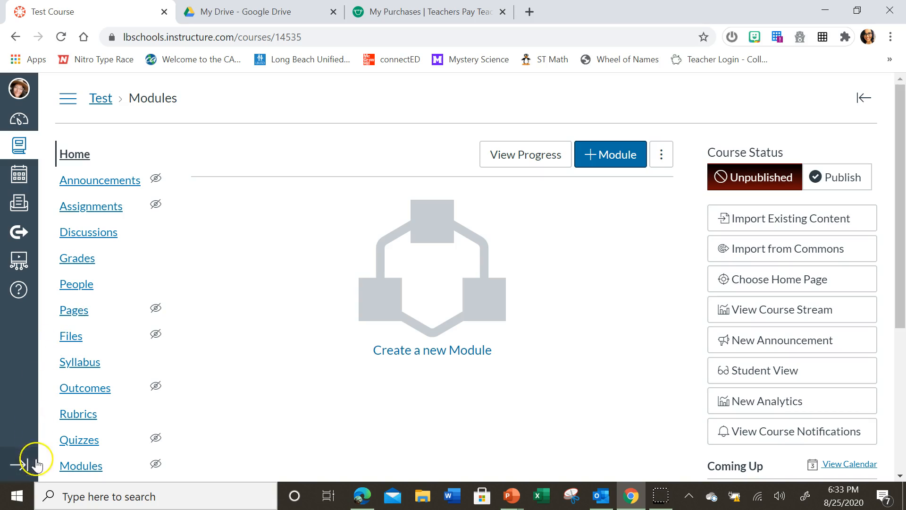
- Open the course's existing Home page from its list of pages for editing
{"action": "scroll", "coordinate": [63, 397], "scroll_direction": "down", "scroll_amount": 3}
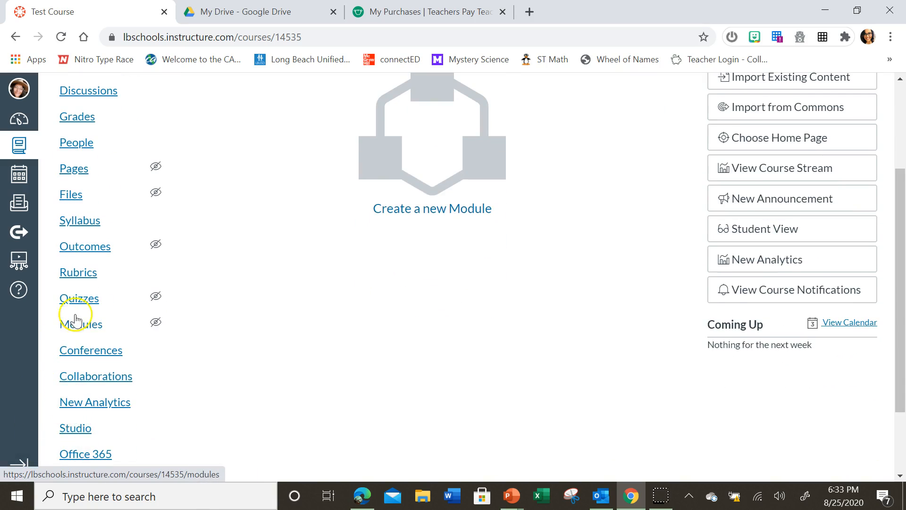
{"action": "scroll", "coordinate": [78, 312], "scroll_direction": "down", "scroll_amount": 2}
{"action": "scroll", "coordinate": [89, 342], "scroll_direction": "up", "scroll_amount": 1}
{"action": "scroll", "coordinate": [89, 342], "scroll_direction": "up", "scroll_amount": 2}
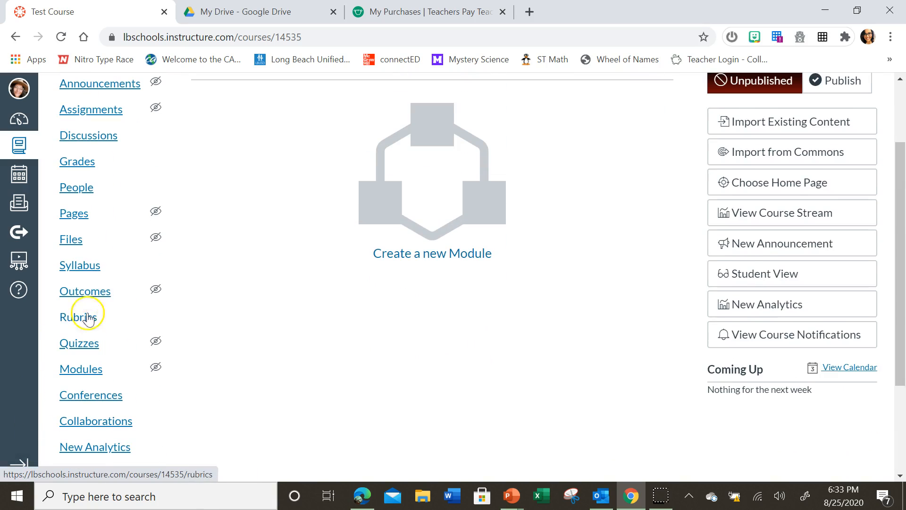
{"action": "left_click", "coordinate": [72, 215]}
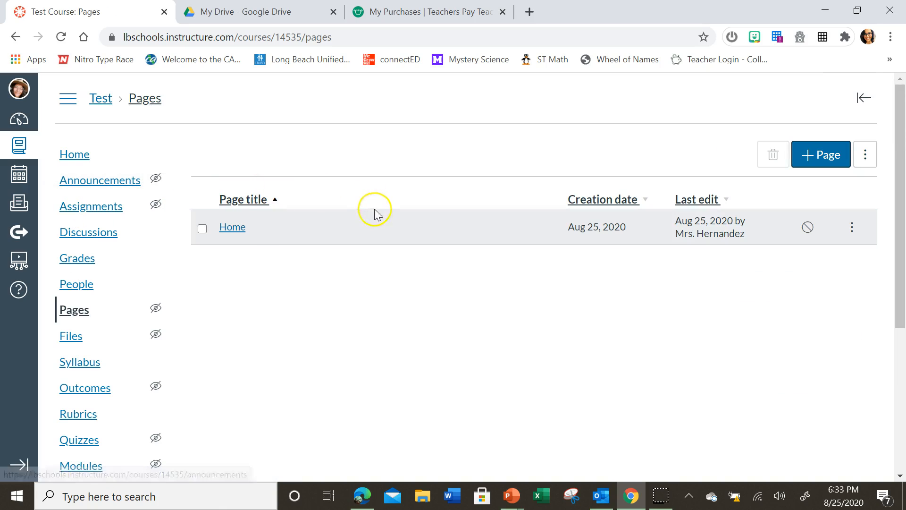
{"action": "left_click", "coordinate": [239, 227]}
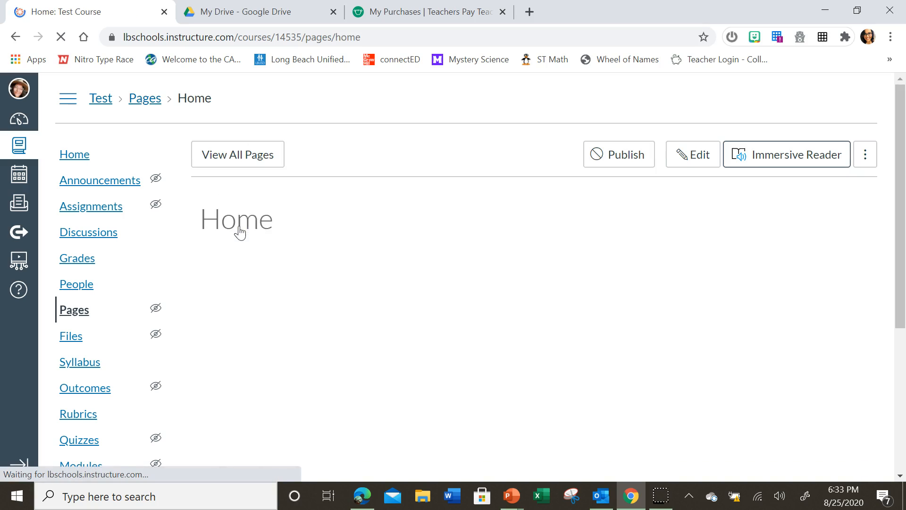
{"action": "left_click", "coordinate": [702, 159]}
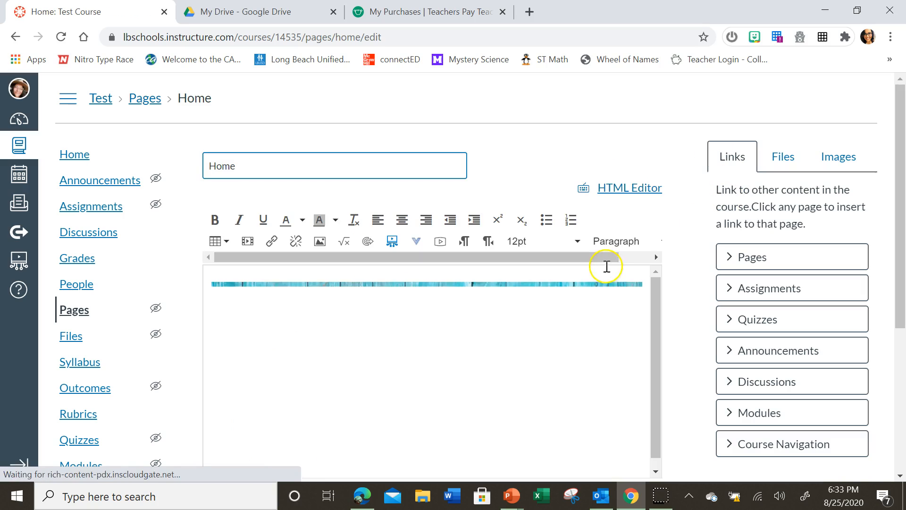
- Insert a table with five columns and one row below the welcome banner
{"action": "scroll", "coordinate": [894, 274], "scroll_direction": "down", "scroll_amount": 3}
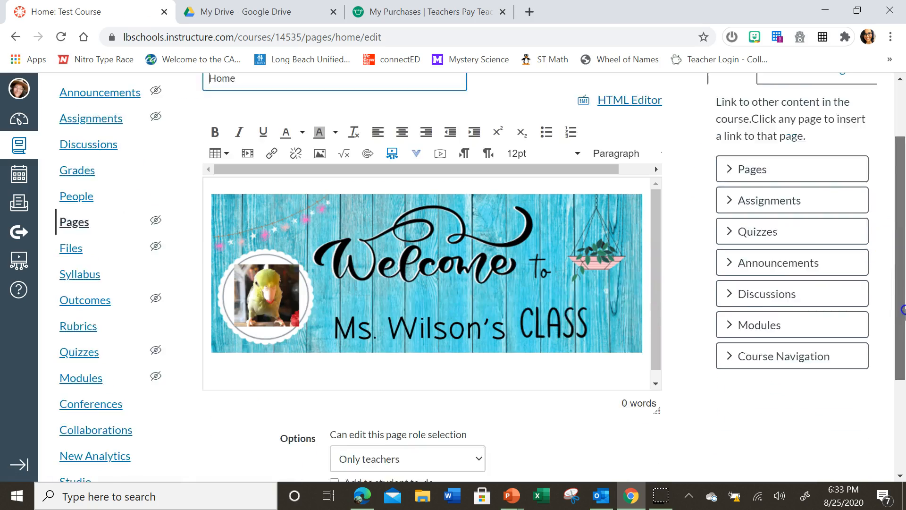
{"action": "left_click", "coordinate": [655, 316]}
{"action": "left_click", "coordinate": [441, 304]}
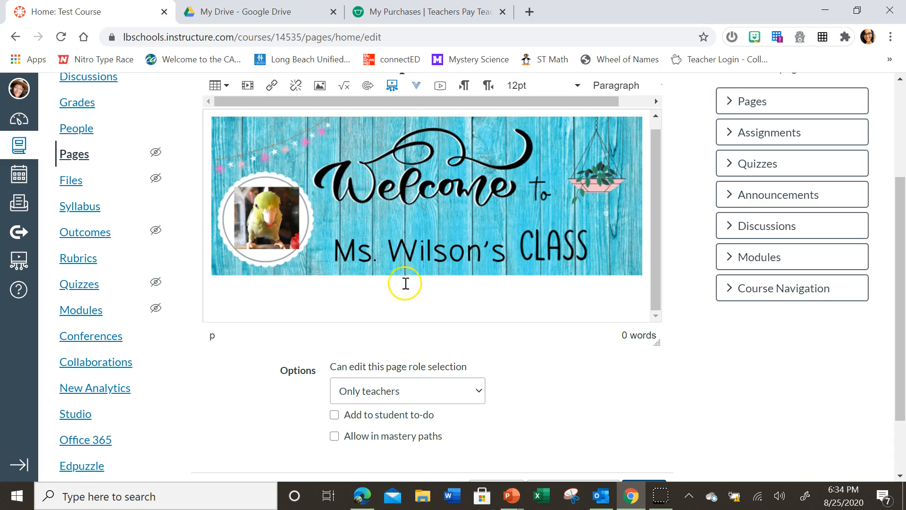
{"action": "scroll", "coordinate": [414, 101], "scroll_direction": "up", "scroll_amount": 2}
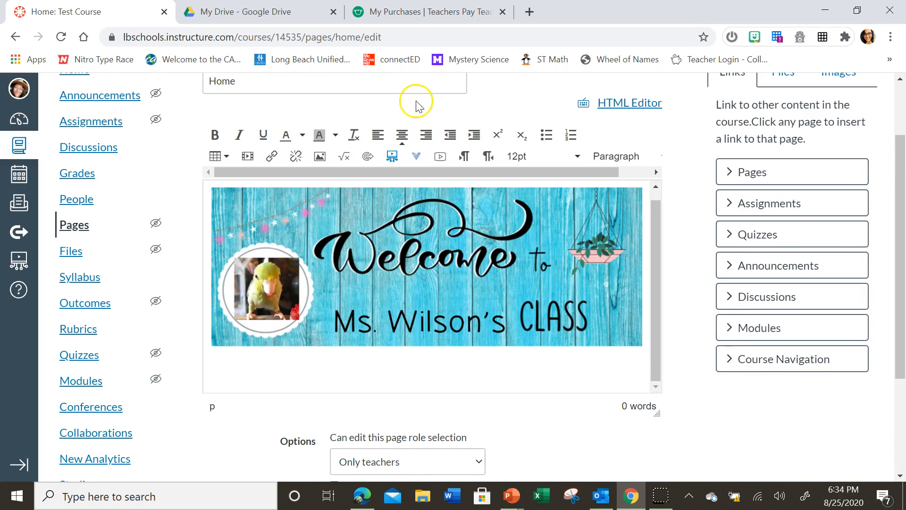
{"action": "left_click", "coordinate": [222, 156]}
{"action": "mouse_move", "coordinate": [227, 178]}
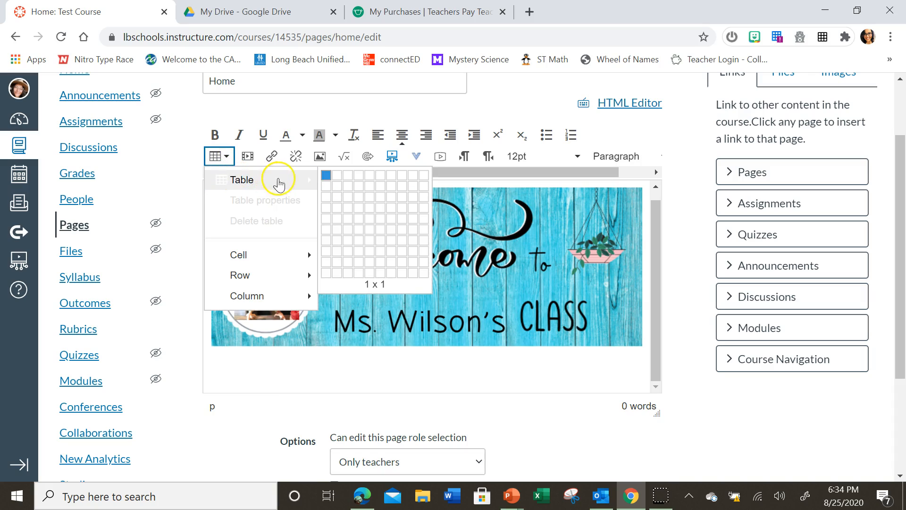
{"action": "left_click", "coordinate": [369, 183]}
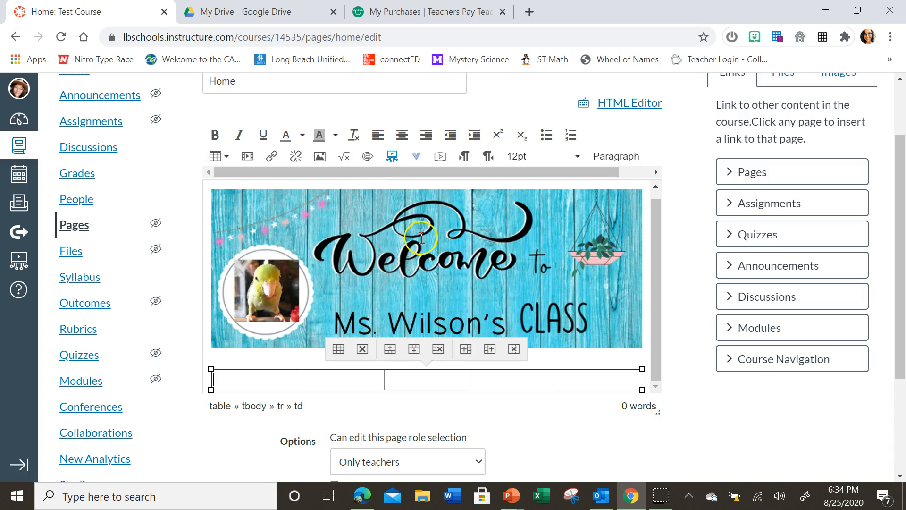
- Set the new table's border to 0 and its alignment to Center in the table properties
{"action": "left_click", "coordinate": [338, 350]}
{"action": "left_click_drag", "start_coordinate": [431, 297], "coordinate": [409, 296]}
{"action": "type", "text": "0"}
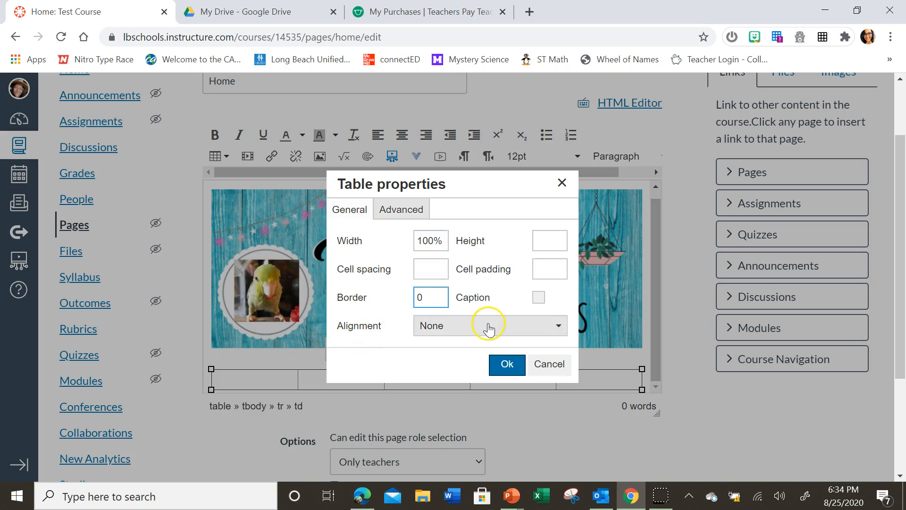
{"action": "left_click", "coordinate": [489, 329]}
{"action": "left_click", "coordinate": [459, 392]}
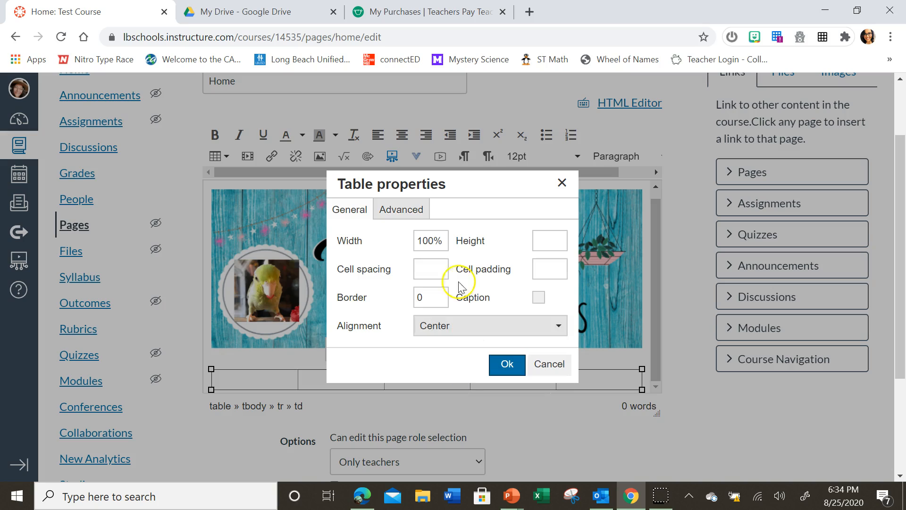
- Set the table's border style to None and apply the table properties
{"action": "left_click", "coordinate": [407, 213]}
{"action": "left_click", "coordinate": [543, 278]}
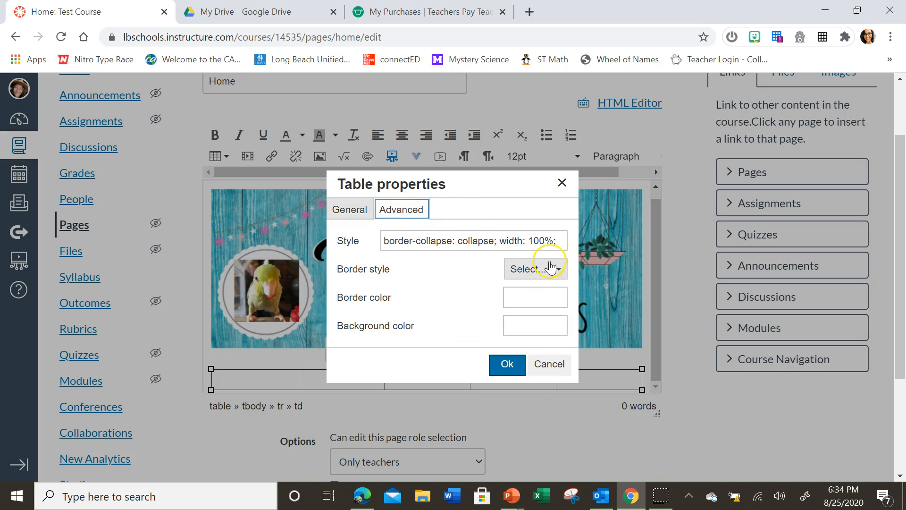
{"action": "left_click", "coordinate": [551, 270]}
{"action": "scroll", "coordinate": [541, 392], "scroll_direction": "down", "scroll_amount": 3}
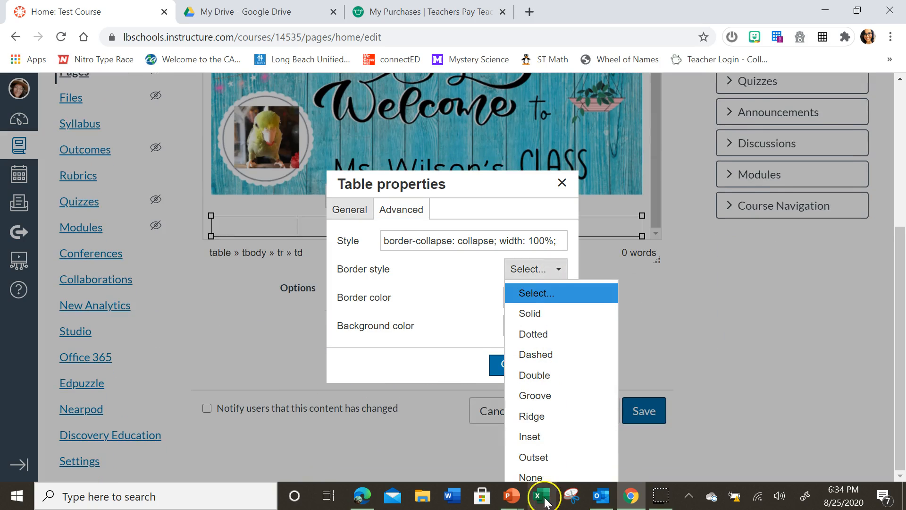
{"action": "left_click", "coordinate": [532, 477]}
{"action": "left_click", "coordinate": [513, 368]}
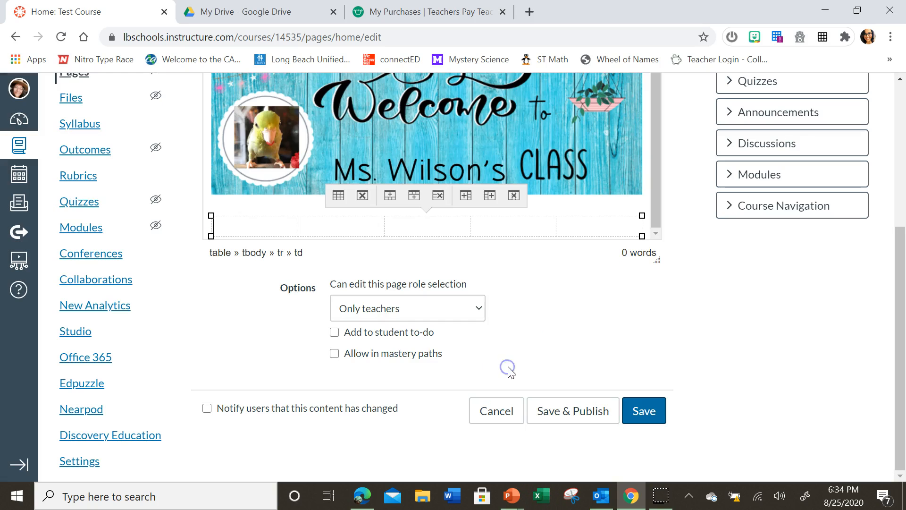
- Center-align the content of the table's first cell
{"action": "left_click", "coordinate": [281, 230]}
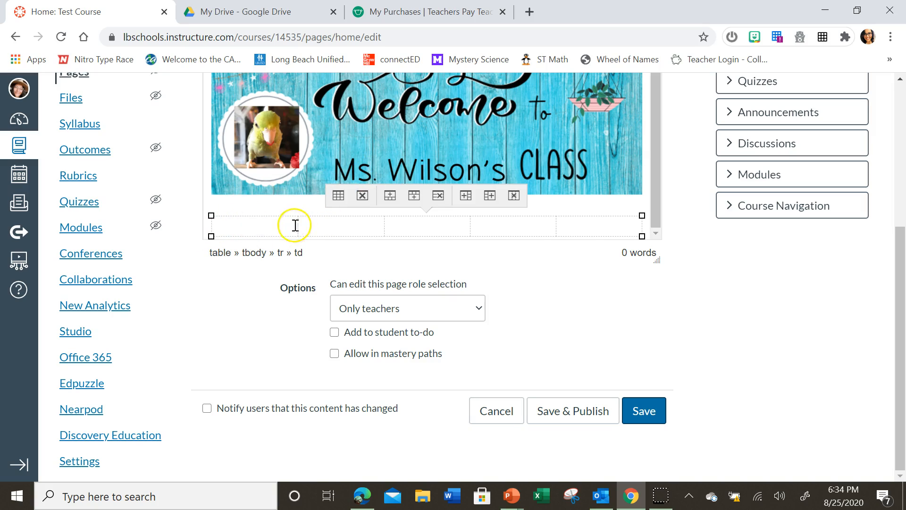
{"action": "scroll", "coordinate": [320, 221], "scroll_direction": "up", "scroll_amount": 3}
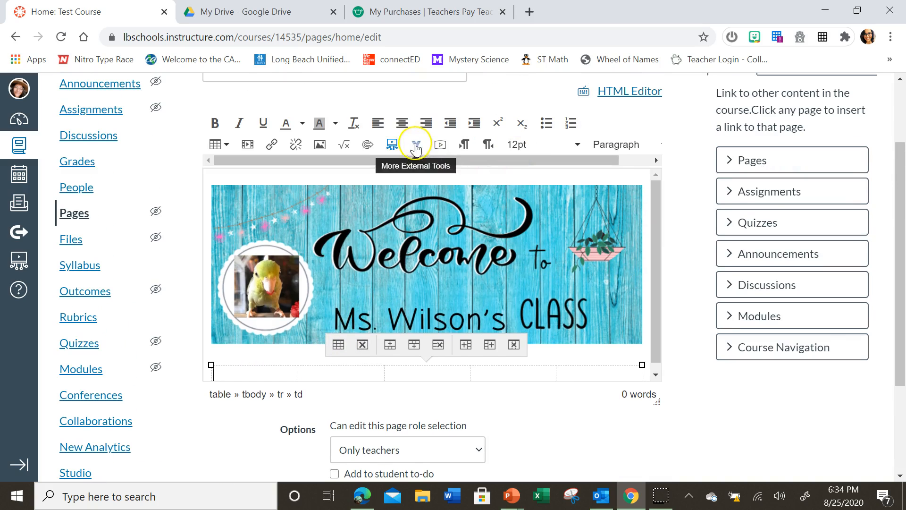
{"action": "left_click", "coordinate": [402, 123]}
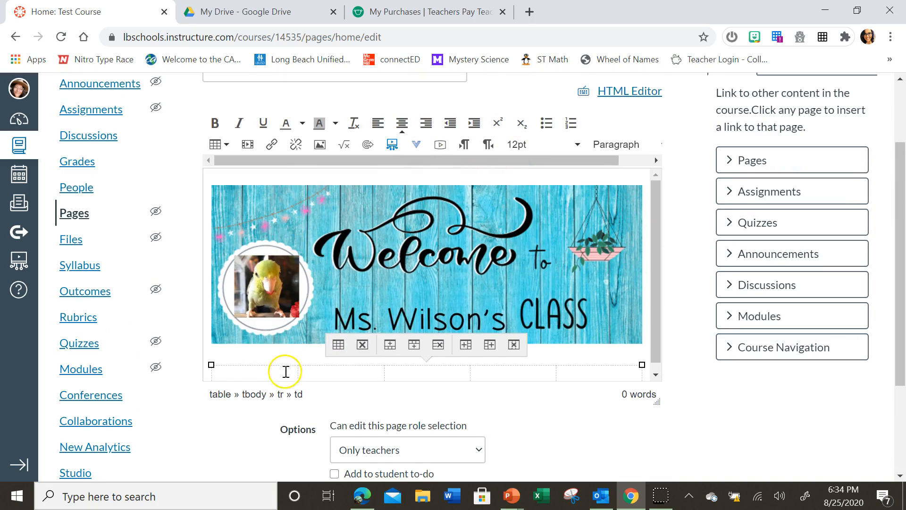
- Upload the pink-circle Monday button image into the Buttons folder of My files as the image for the first cell
{"action": "left_click", "coordinate": [321, 144]}
{"action": "left_click", "coordinate": [307, 177]}
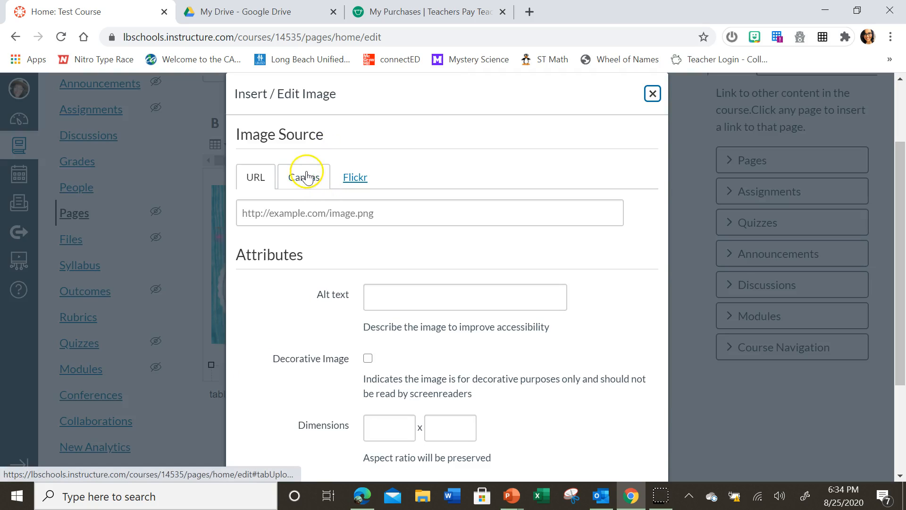
{"action": "left_click", "coordinate": [290, 270]}
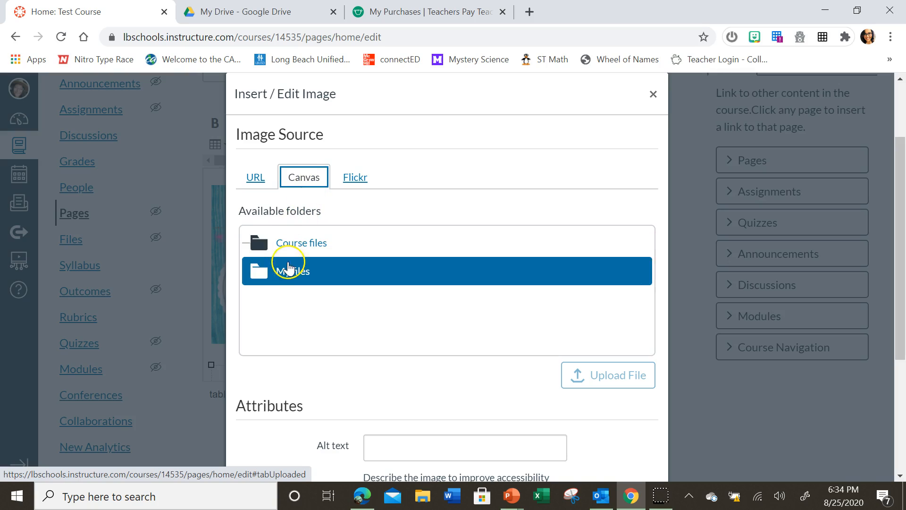
{"action": "left_click", "coordinate": [303, 299]}
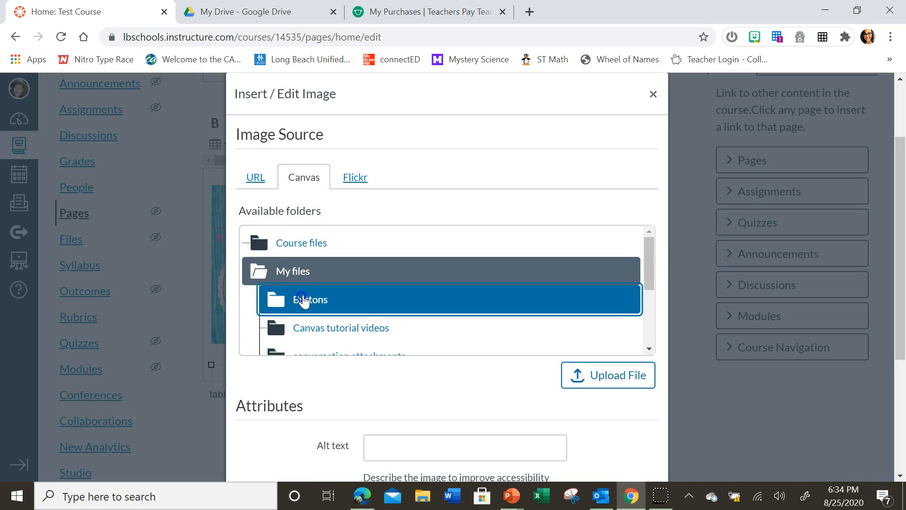
{"action": "left_click", "coordinate": [591, 373]}
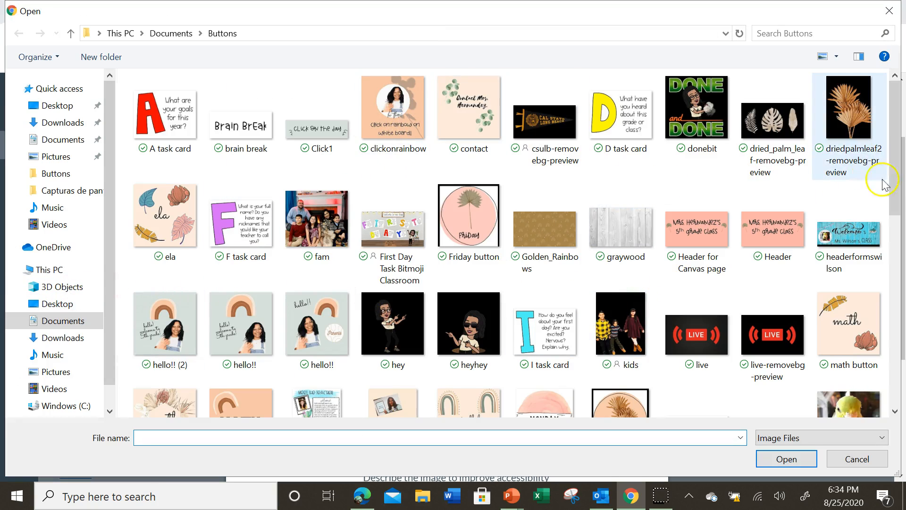
{"action": "left_click_drag", "start_coordinate": [896, 170], "coordinate": [897, 225]}
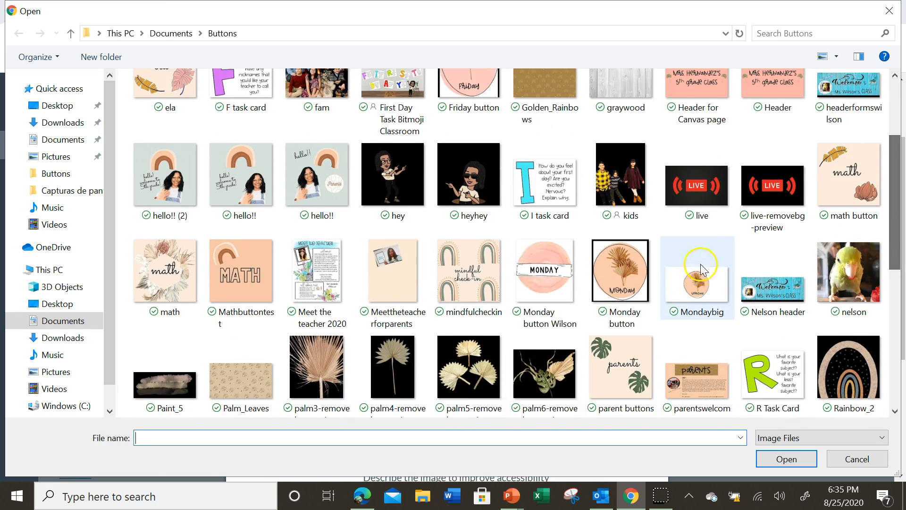
{"action": "left_click", "coordinate": [545, 285]}
{"action": "left_click", "coordinate": [787, 460]}
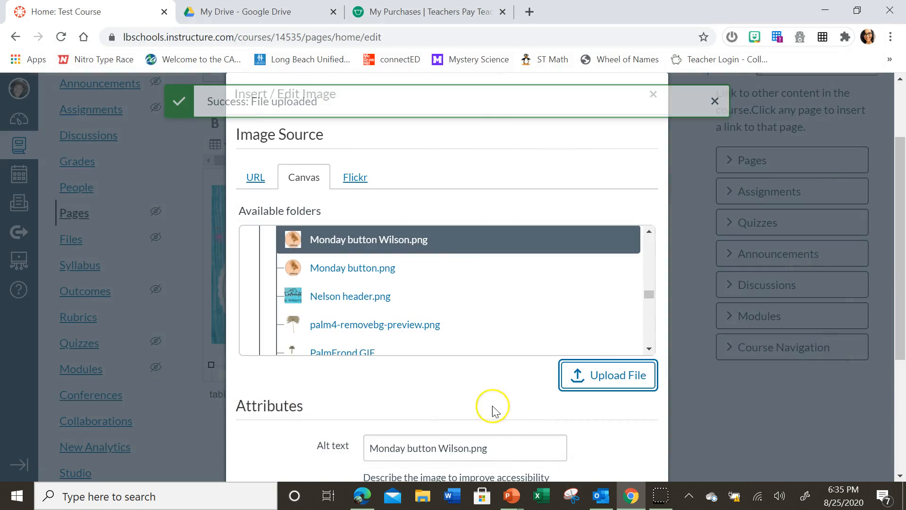
- Give the image the alt text Monday and a width of 150, and insert it into the cell
{"action": "scroll", "coordinate": [501, 415], "scroll_direction": "down", "scroll_amount": 1}
{"action": "left_click", "coordinate": [504, 376]}
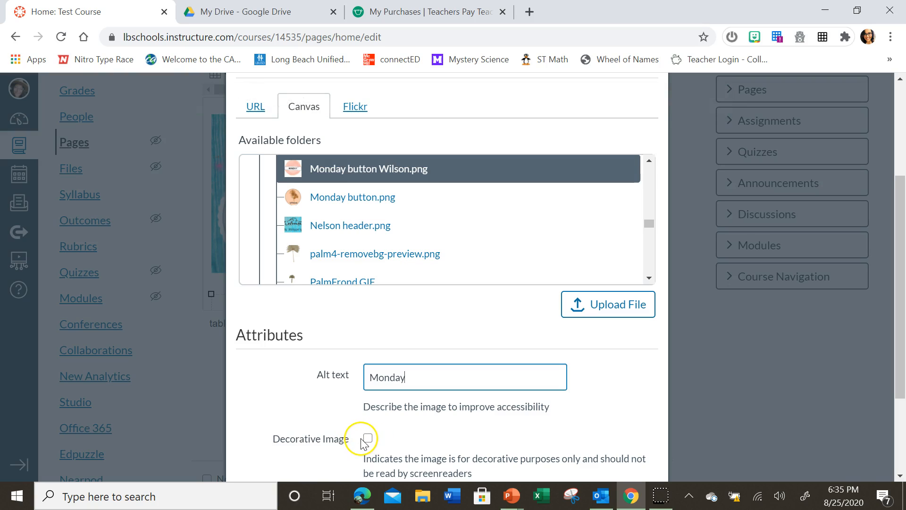
{"action": "scroll", "coordinate": [614, 376], "scroll_direction": "down", "scroll_amount": 3}
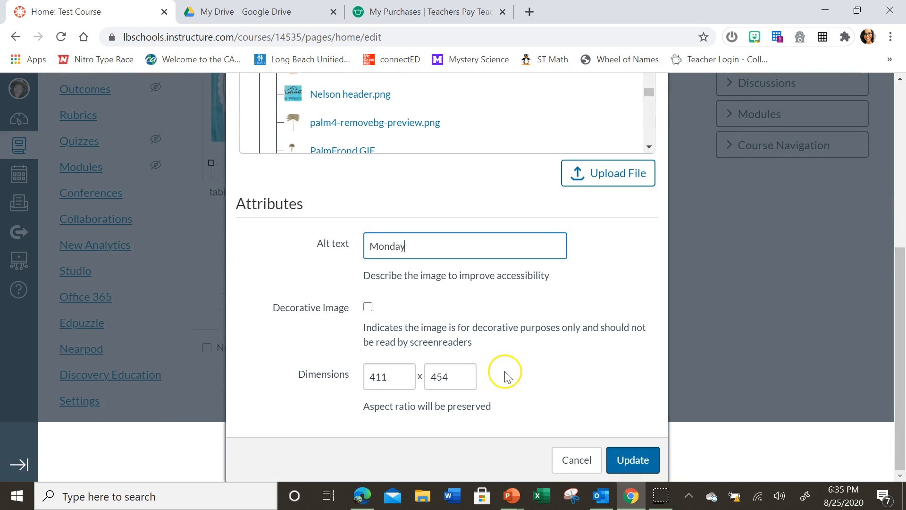
{"action": "left_click_drag", "start_coordinate": [402, 375], "coordinate": [308, 378]}
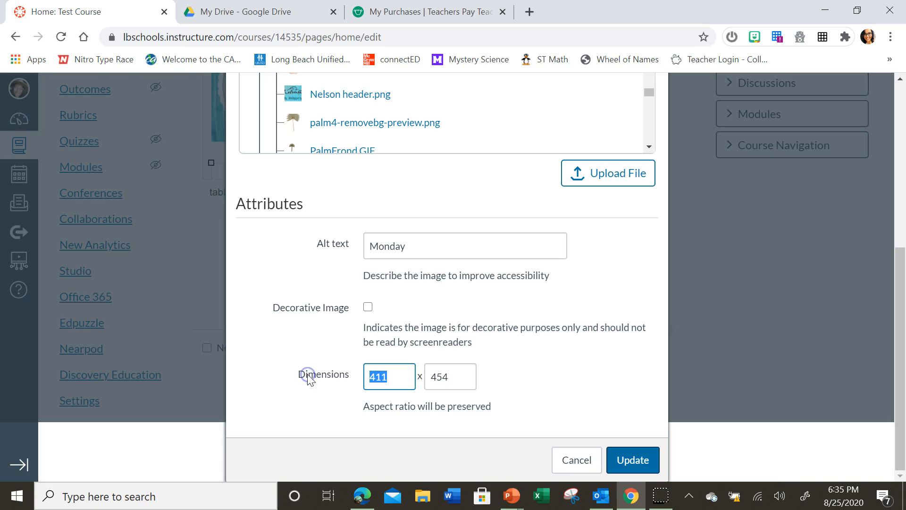
{"action": "type", "text": "1"}
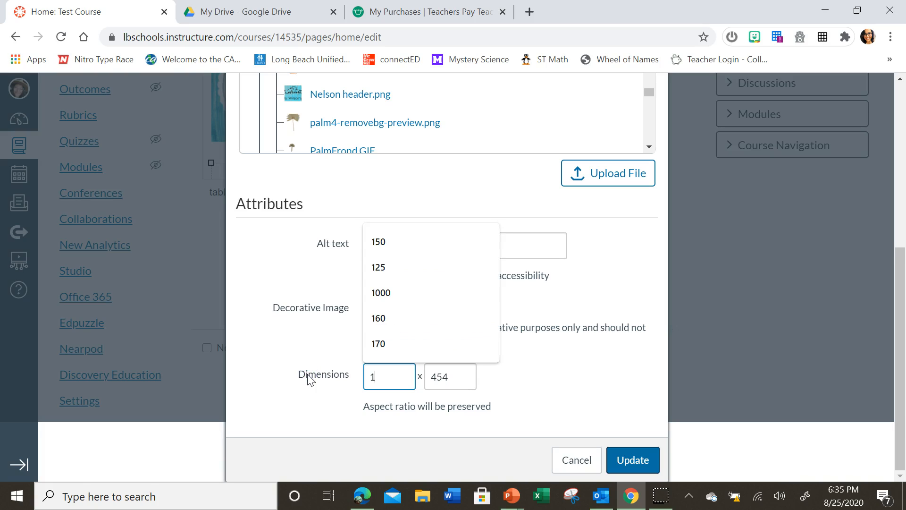
{"action": "type", "text": "50"}
{"action": "left_click", "coordinate": [541, 379]}
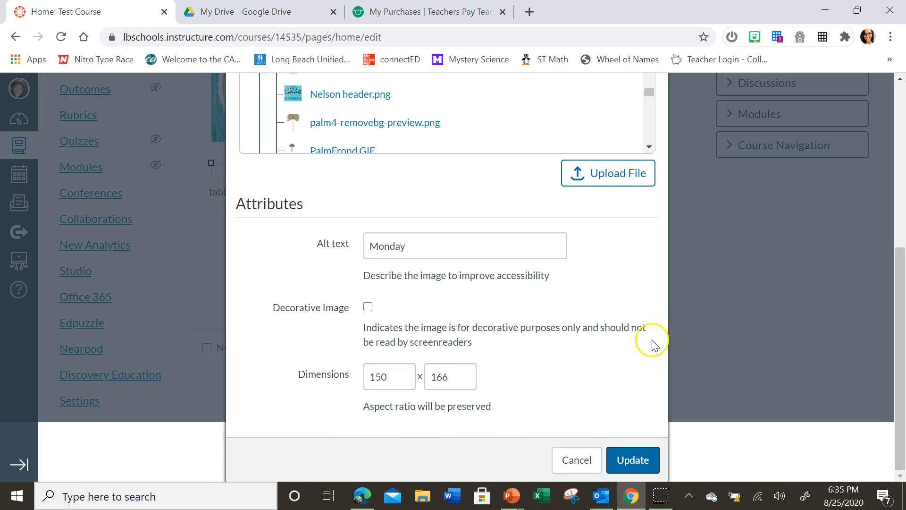
{"action": "left_click", "coordinate": [632, 460]}
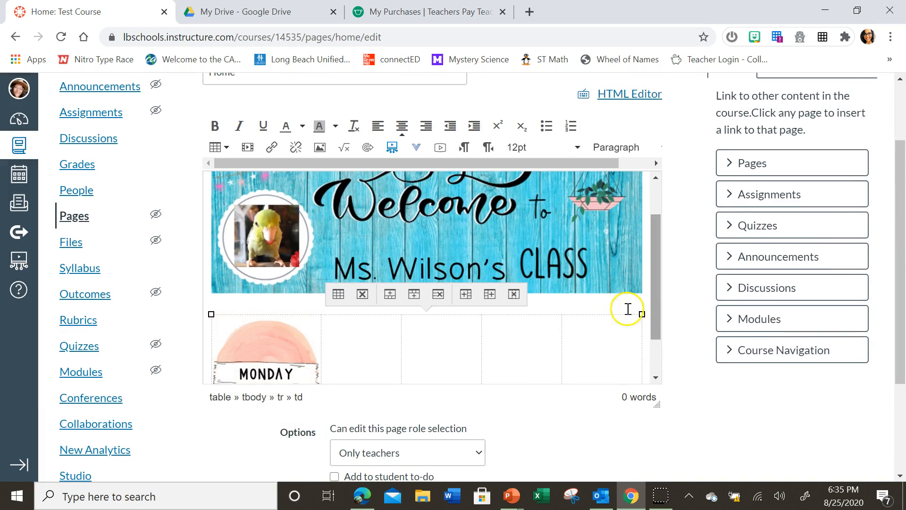
- Center-align the table's second cell and upload the pink-circle Tuesday button image for it into the Buttons folder of My files
{"action": "left_click_drag", "start_coordinate": [658, 313], "coordinate": [673, 345]}
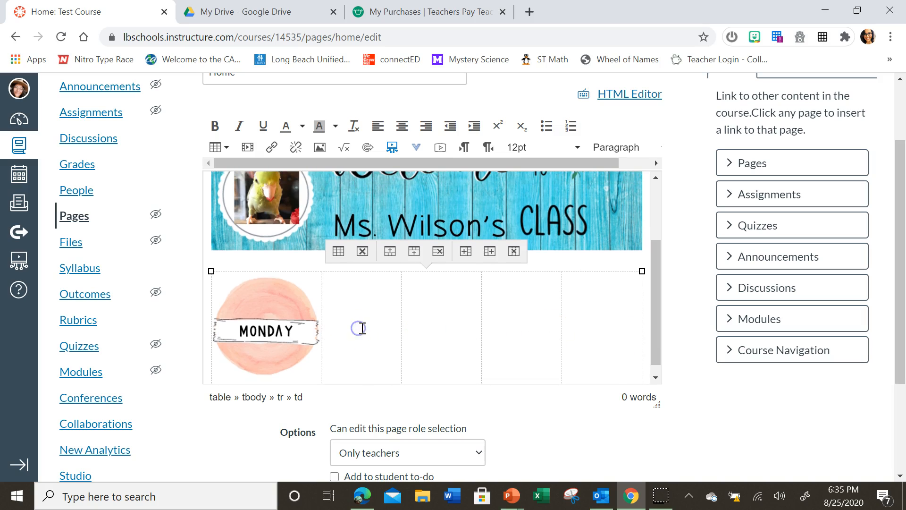
{"action": "left_click", "coordinate": [402, 128]}
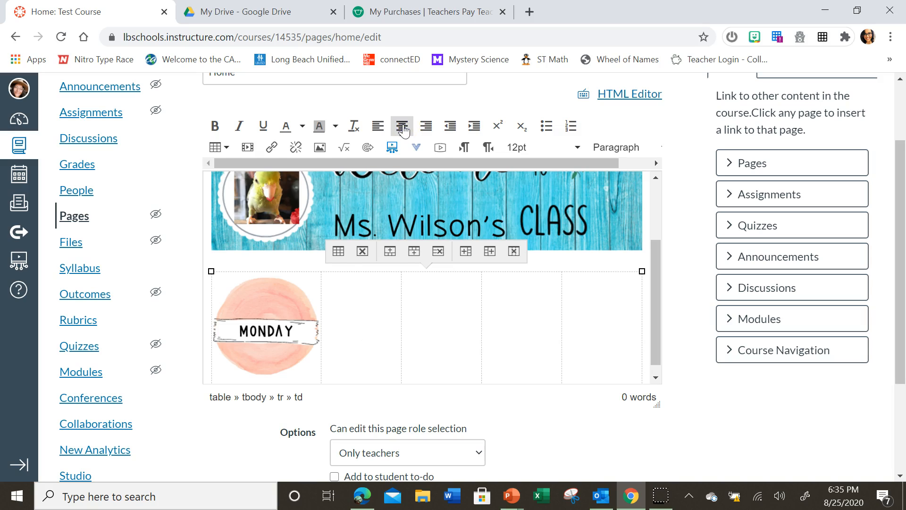
{"action": "left_click", "coordinate": [320, 147]}
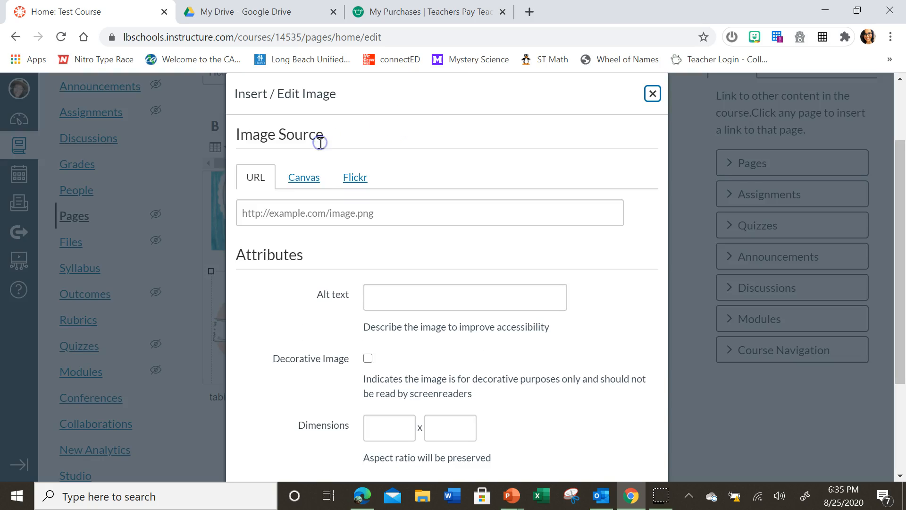
{"action": "left_click", "coordinate": [311, 180]}
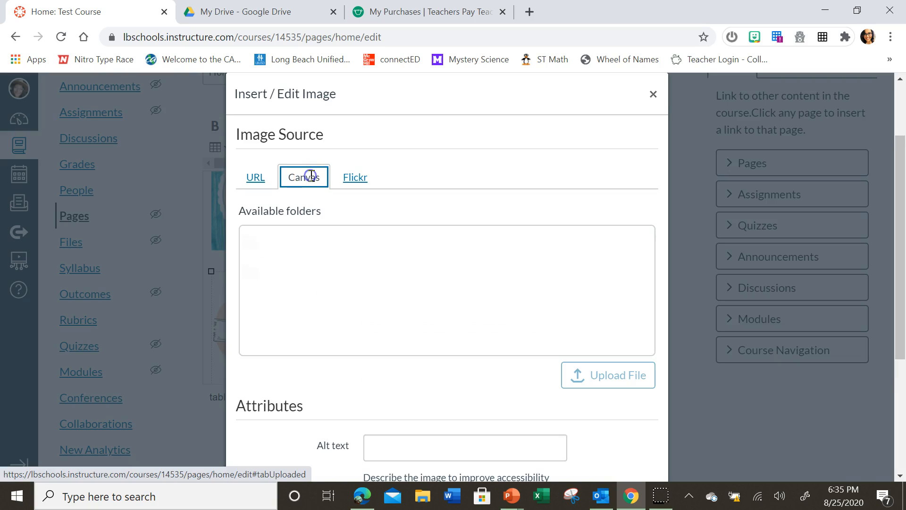
{"action": "left_click", "coordinate": [297, 272]}
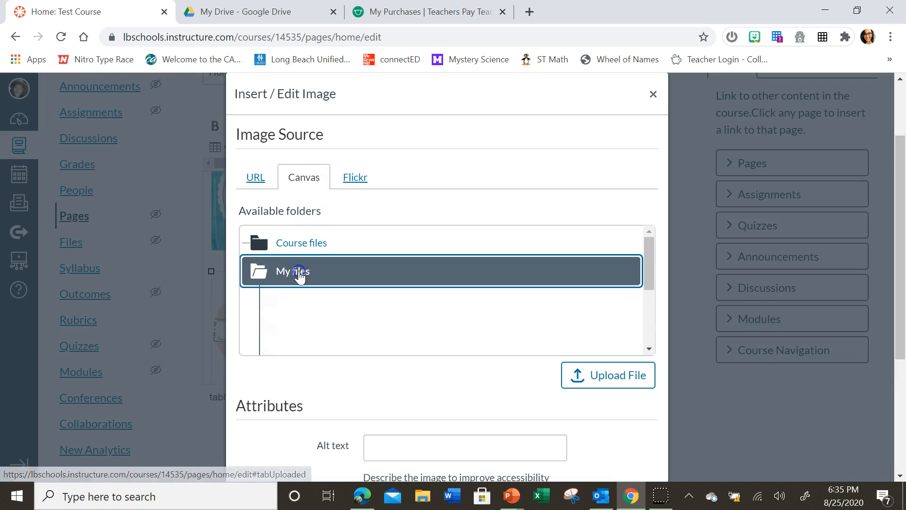
{"action": "left_click", "coordinate": [303, 299]}
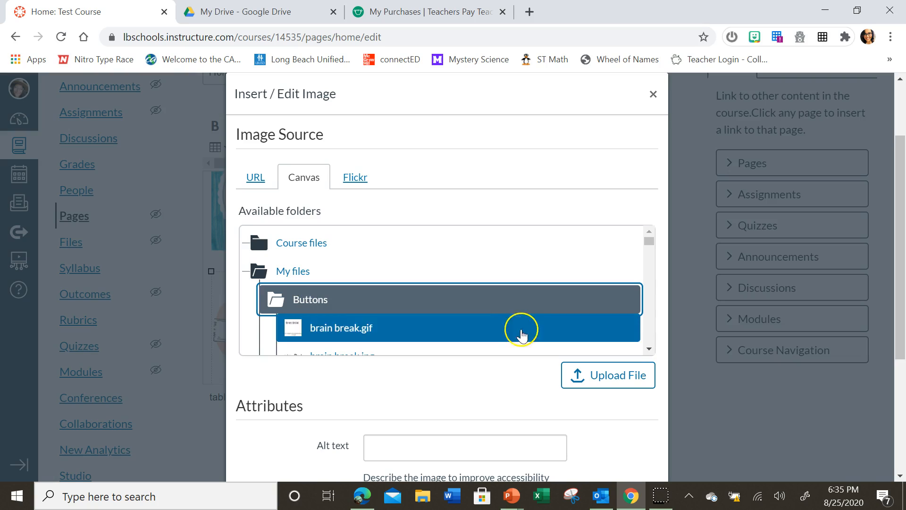
{"action": "left_click", "coordinate": [618, 378]}
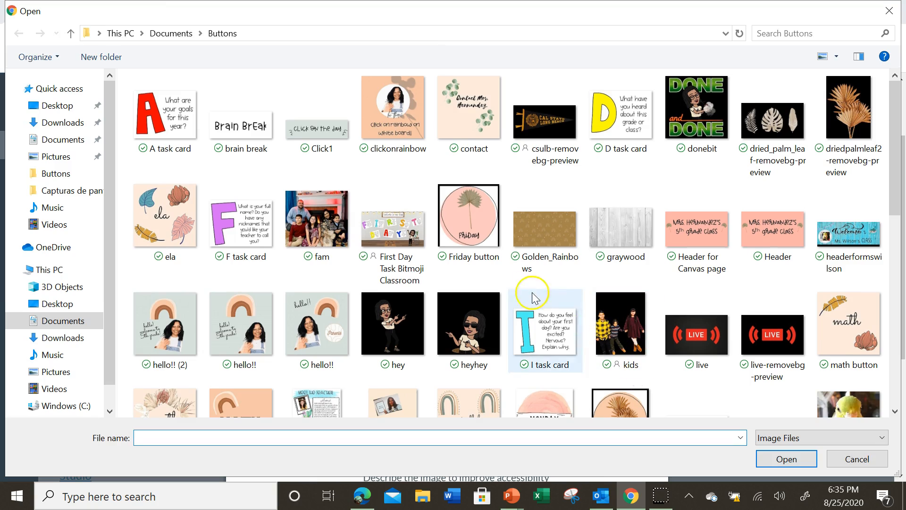
{"action": "scroll", "coordinate": [768, 178], "scroll_direction": "down", "scroll_amount": 3}
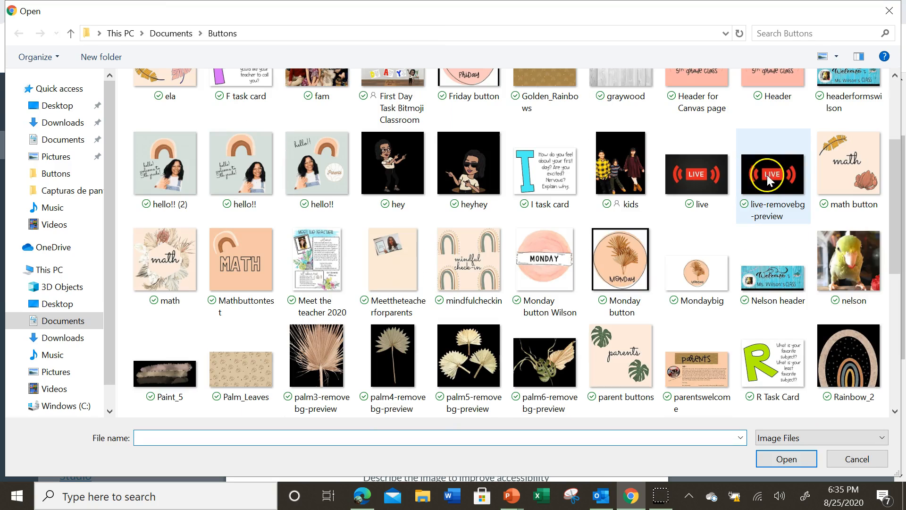
{"action": "scroll", "coordinate": [784, 198], "scroll_direction": "down", "scroll_amount": 5}
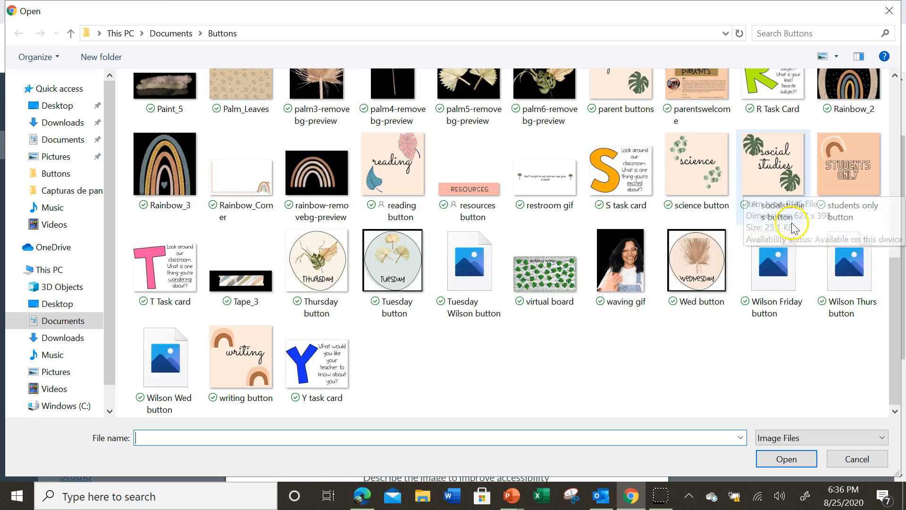
{"action": "left_click", "coordinate": [460, 281]}
{"action": "left_click", "coordinate": [786, 460]}
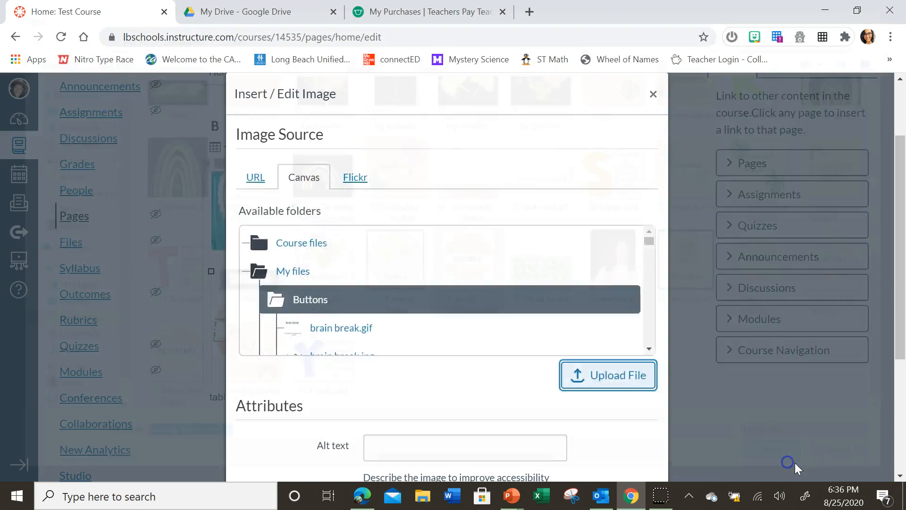
- Mark the Tuesday image as decorative, set its width to 150, and insert it into the second cell
{"action": "scroll", "coordinate": [491, 390], "scroll_direction": "down", "scroll_amount": 1}
{"action": "scroll", "coordinate": [474, 387], "scroll_direction": "down", "scroll_amount": 1}
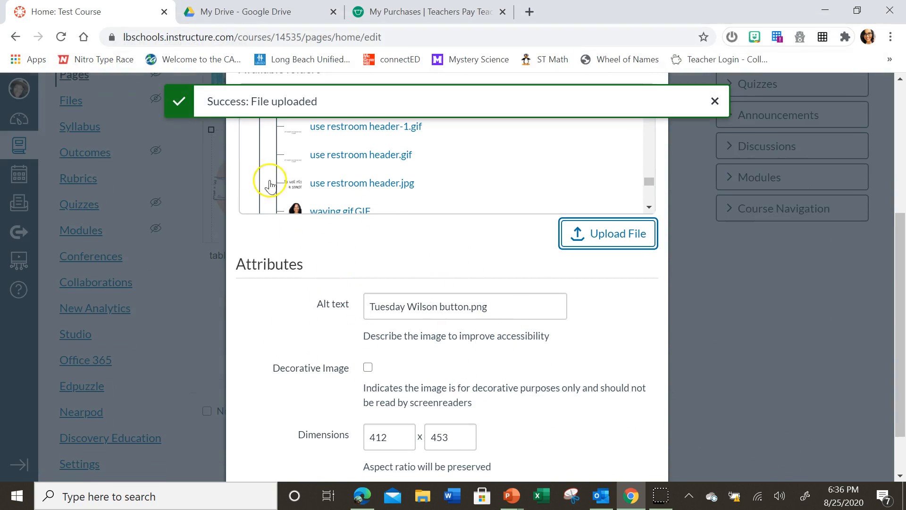
{"action": "left_click", "coordinate": [367, 369]}
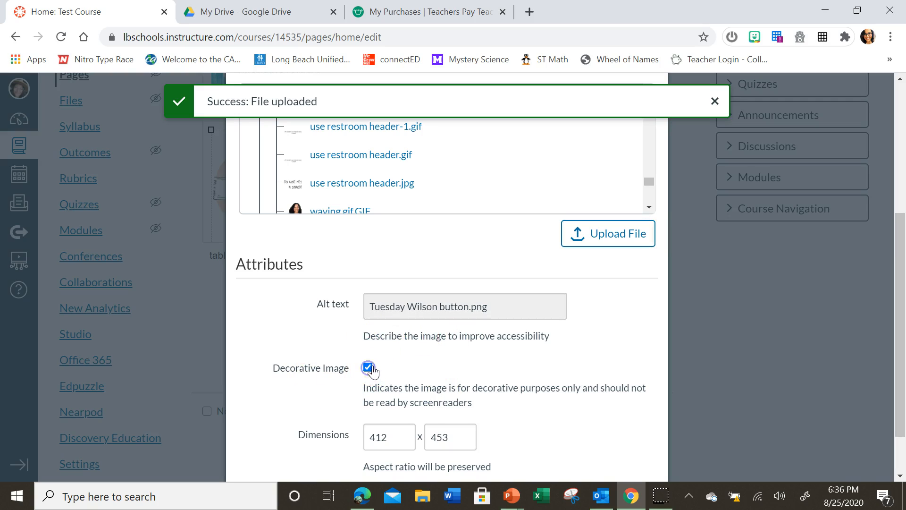
{"action": "left_click_drag", "start_coordinate": [398, 437], "coordinate": [353, 439]}
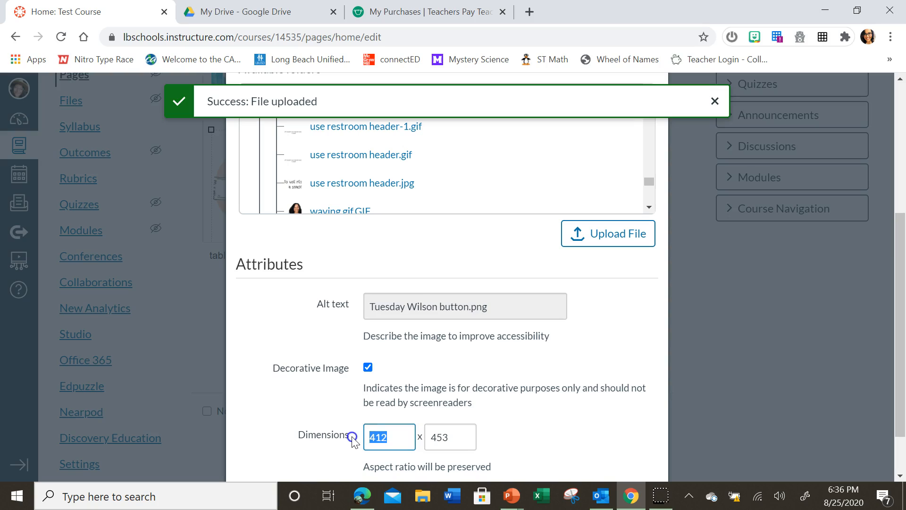
{"action": "type", "text": "150"}
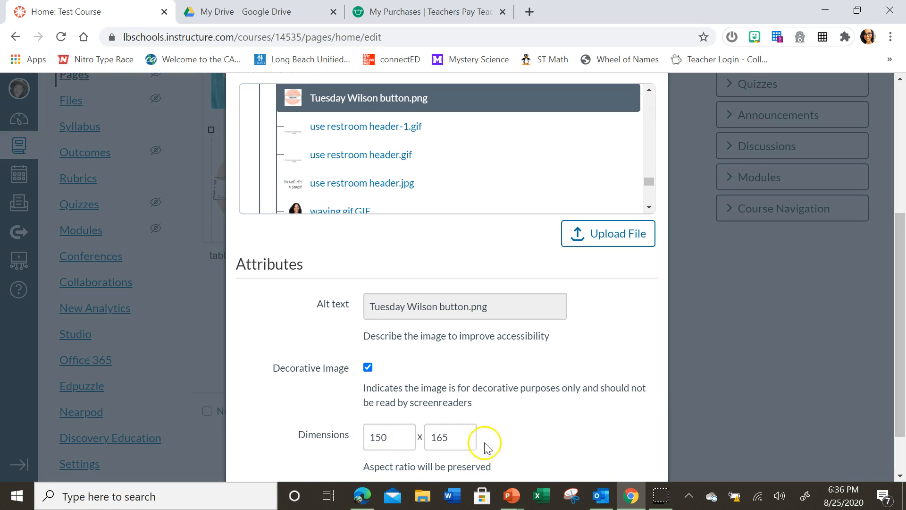
{"action": "scroll", "coordinate": [491, 416], "scroll_direction": "down", "scroll_amount": 2}
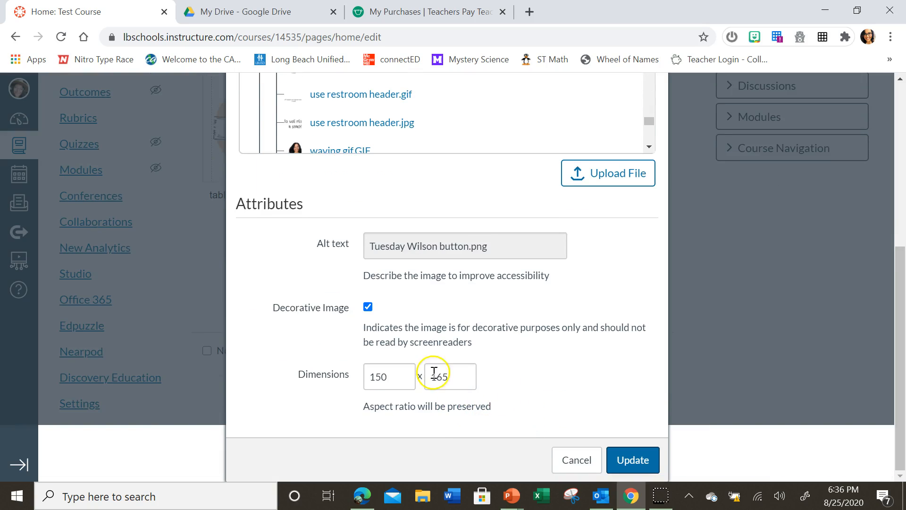
{"action": "left_click", "coordinate": [634, 457]}
{"action": "scroll", "coordinate": [641, 448], "scroll_direction": "up", "scroll_amount": 2}
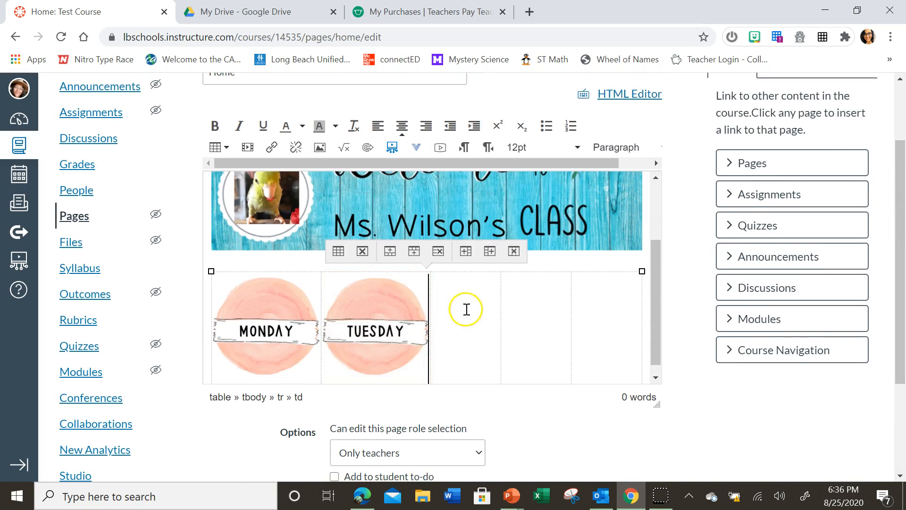
- Upload the pink-circle Wednesday button image from the local Buttons folder through the image dialog into My files
{"action": "scroll", "coordinate": [466, 310], "scroll_direction": "up", "scroll_amount": 2}
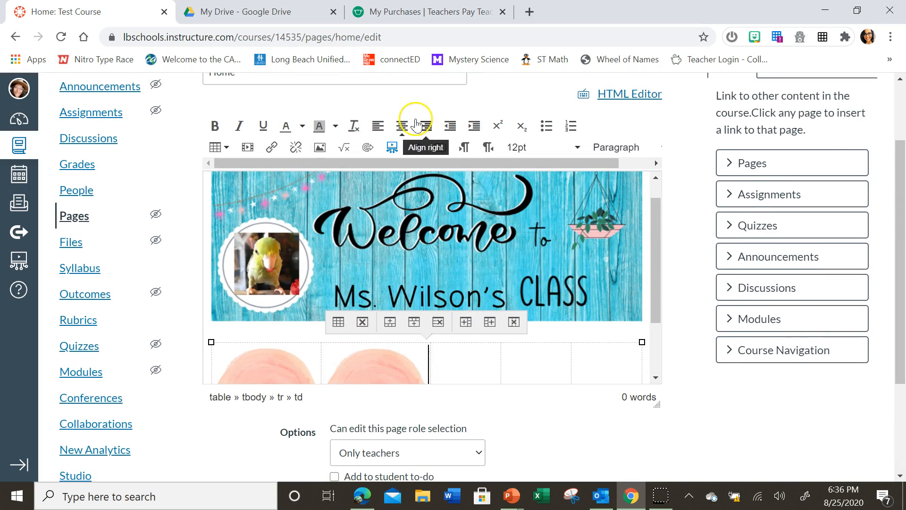
{"action": "left_click", "coordinate": [319, 146]}
{"action": "left_click", "coordinate": [310, 176]}
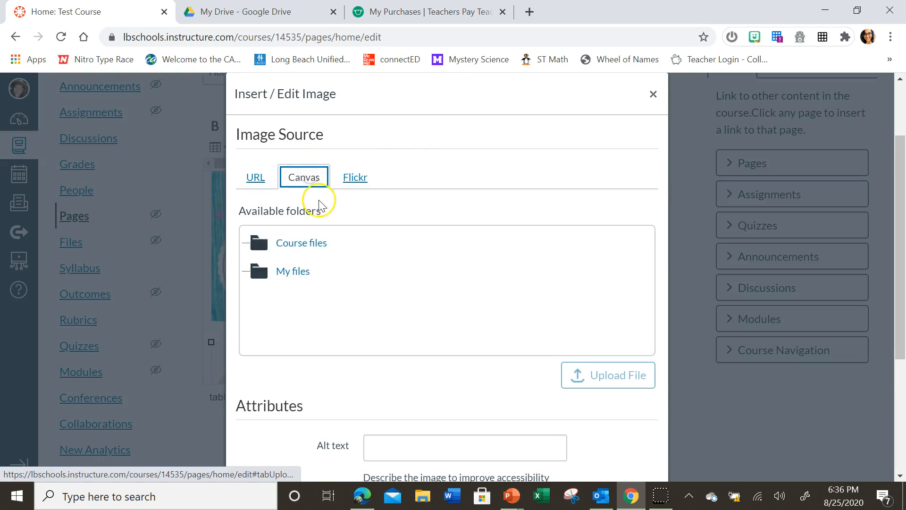
{"action": "left_click", "coordinate": [296, 270]}
{"action": "left_click", "coordinate": [312, 299]}
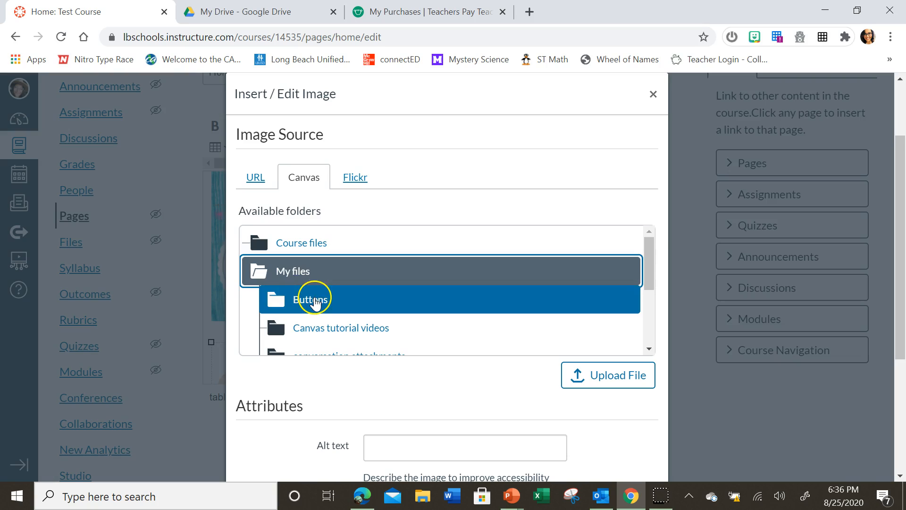
{"action": "left_click", "coordinate": [613, 376]}
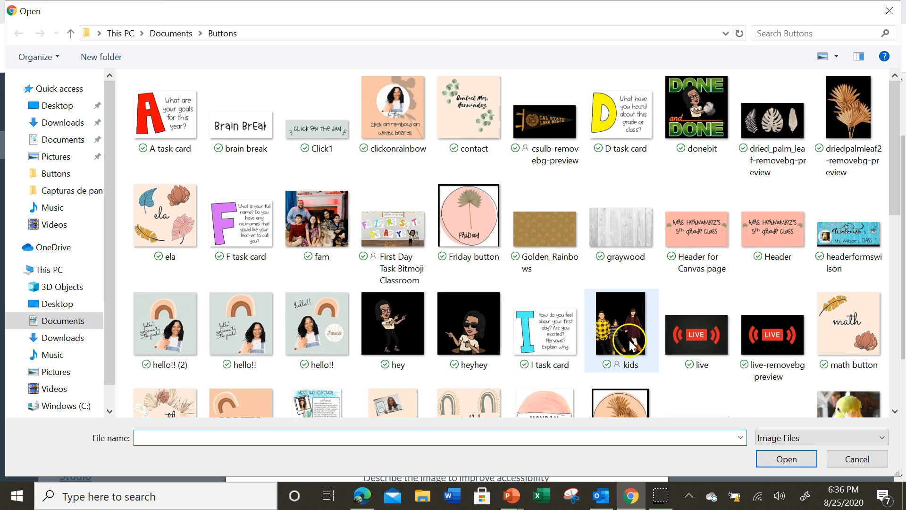
{"action": "scroll", "coordinate": [629, 339], "scroll_direction": "down", "scroll_amount": 10}
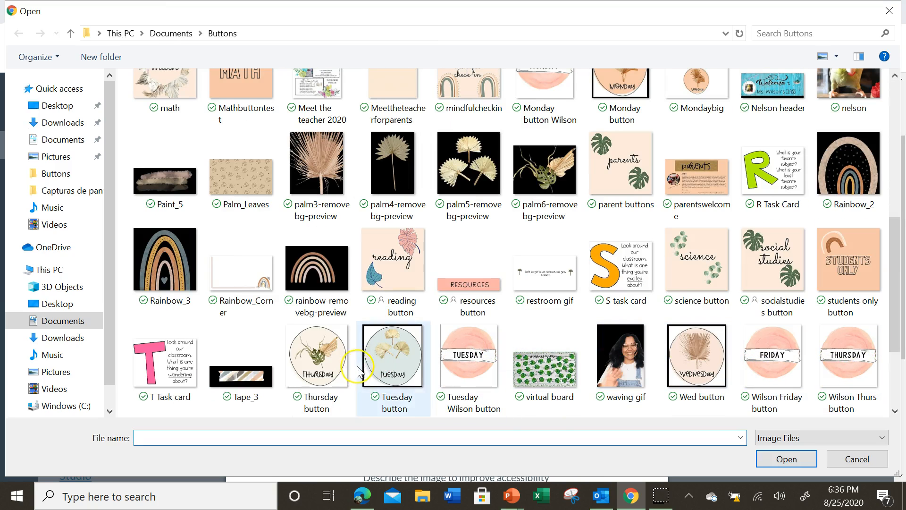
{"action": "scroll", "coordinate": [609, 297], "scroll_direction": "up", "scroll_amount": 3}
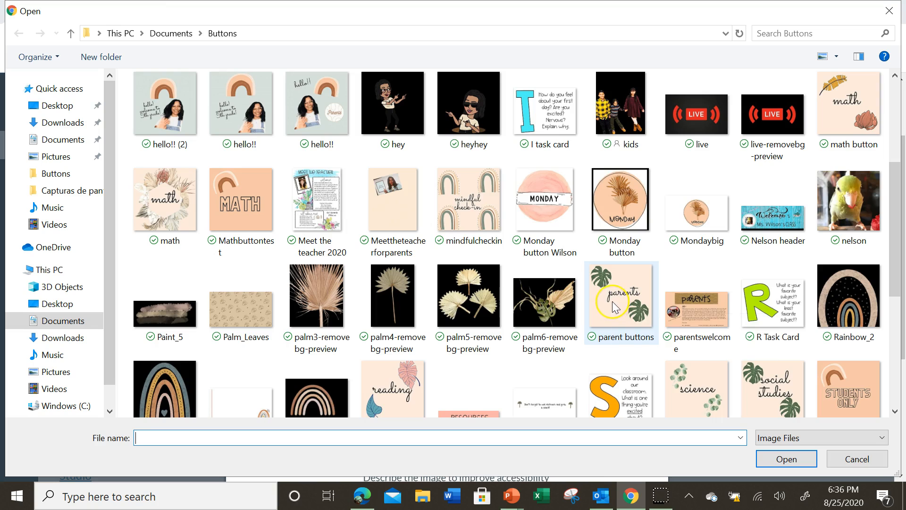
{"action": "scroll", "coordinate": [609, 295], "scroll_direction": "up", "scroll_amount": 3}
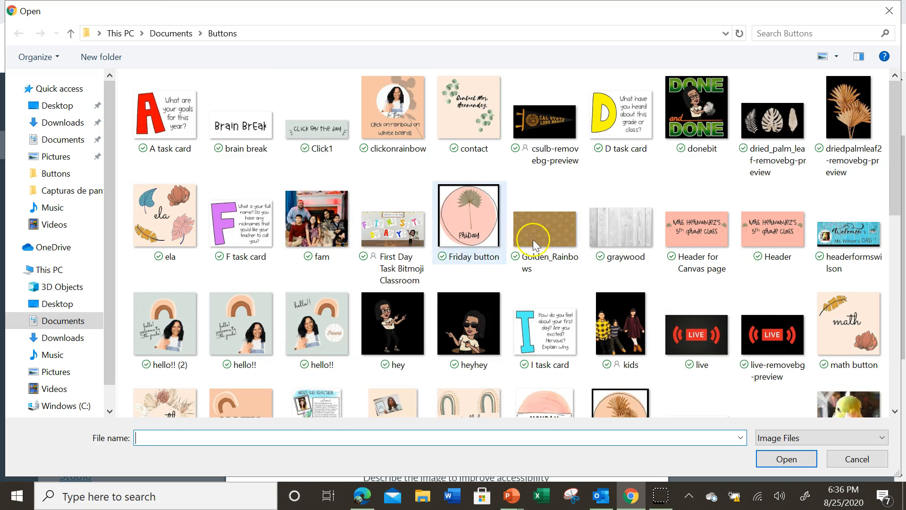
{"action": "scroll", "coordinate": [750, 255], "scroll_direction": "down", "scroll_amount": 3}
{"action": "scroll", "coordinate": [753, 258], "scroll_direction": "up", "scroll_amount": 3}
{"action": "scroll", "coordinate": [755, 253], "scroll_direction": "down", "scroll_amount": 3}
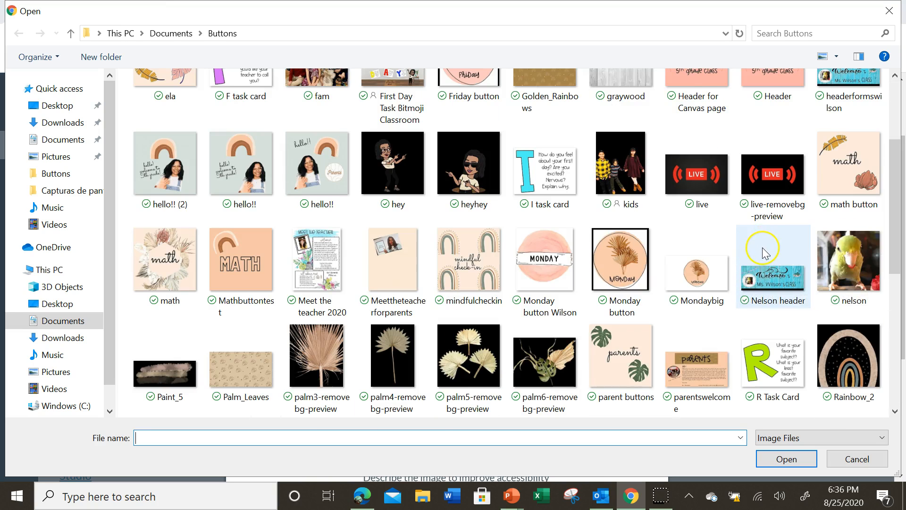
{"action": "scroll", "coordinate": [764, 252], "scroll_direction": "down", "scroll_amount": 3}
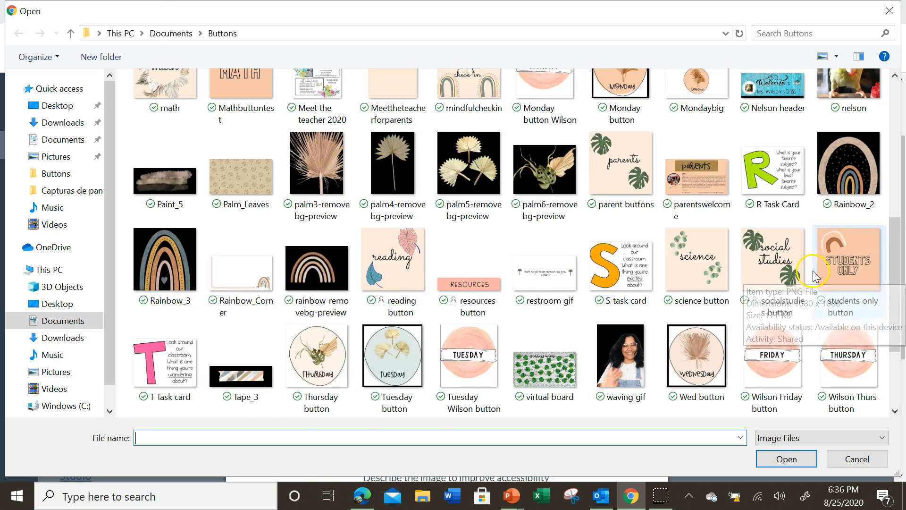
{"action": "scroll", "coordinate": [811, 279], "scroll_direction": "down", "scroll_amount": 2}
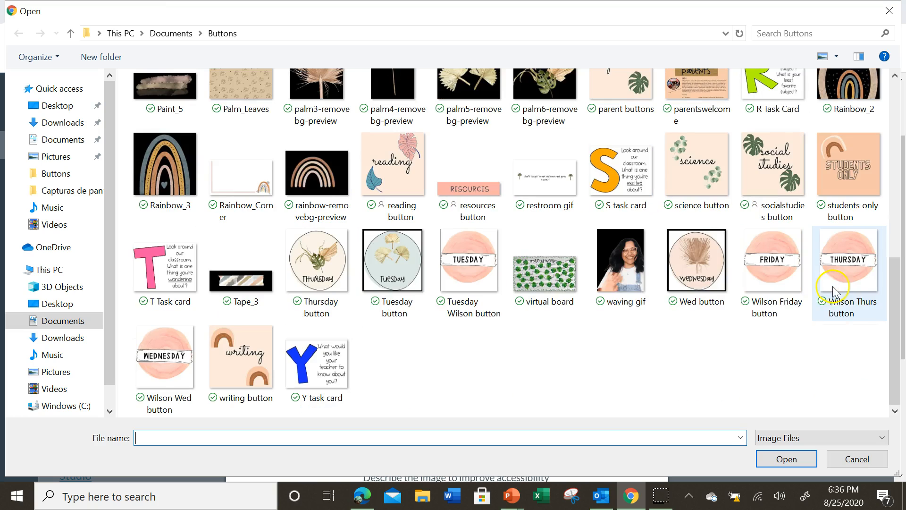
{"action": "left_click", "coordinate": [165, 364]}
{"action": "left_click", "coordinate": [804, 464]}
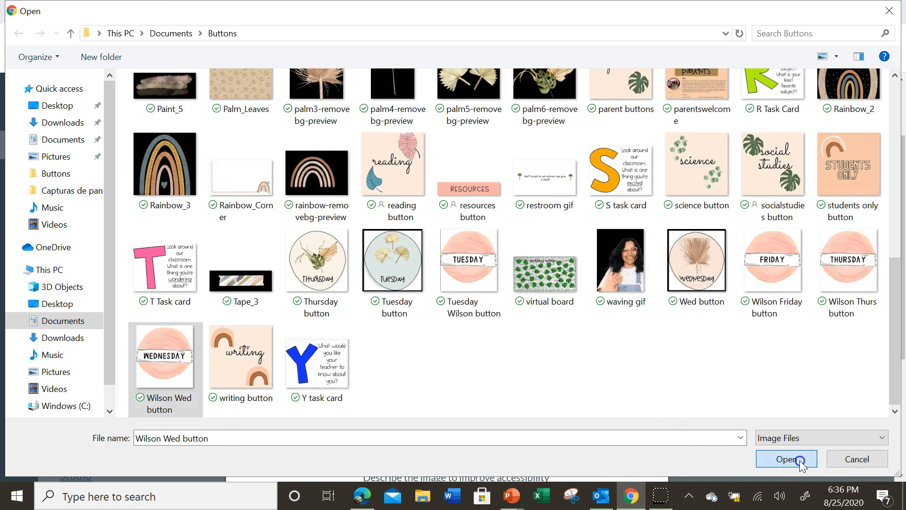
{"action": "scroll", "coordinate": [433, 393], "scroll_direction": "down", "scroll_amount": 1}
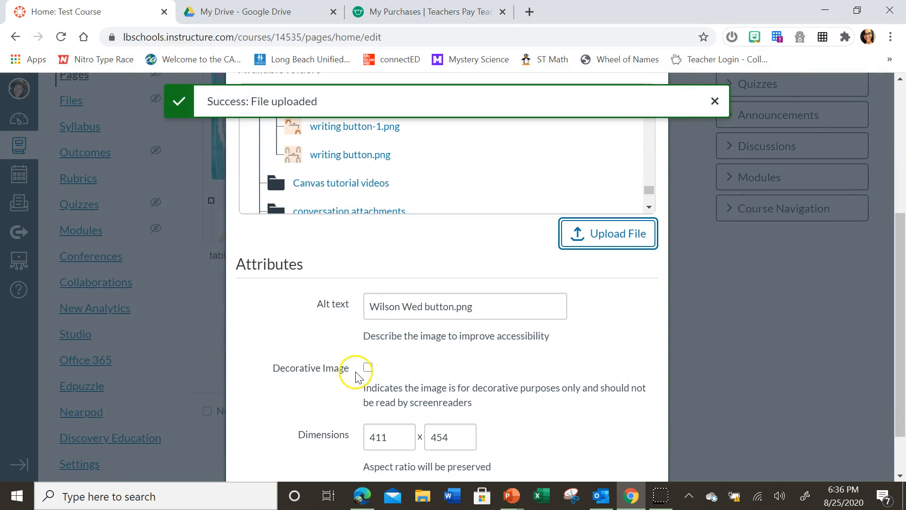
{"action": "left_click", "coordinate": [368, 367]}
{"action": "left_click_drag", "start_coordinate": [400, 376], "coordinate": [349, 377]}
{"action": "type", "text": "15"}
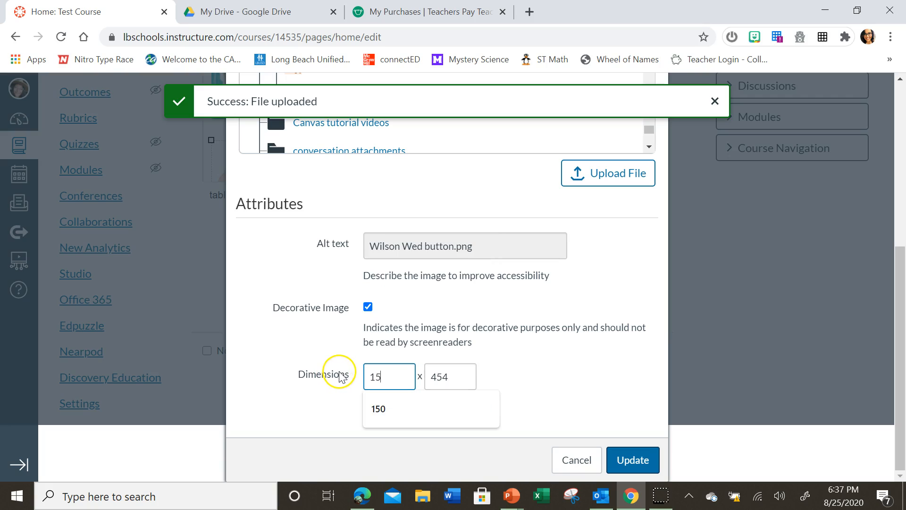
{"action": "type", "text": "0"}
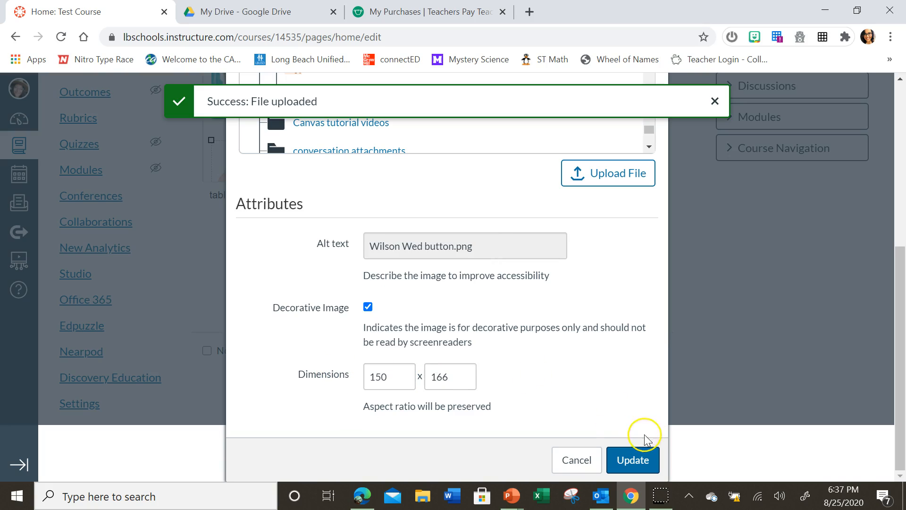
{"action": "left_click", "coordinate": [637, 460]}
{"action": "scroll", "coordinate": [636, 446], "scroll_direction": "up", "scroll_amount": 3}
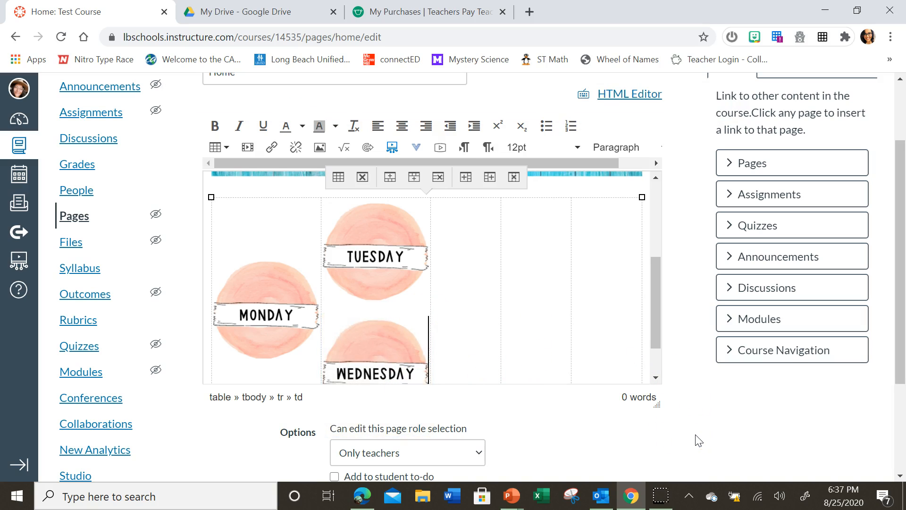
{"action": "key", "text": "BackSpace"}
- Remove the misplaced Wednesday image and choose the pink-circle Wednesday button from the Buttons folder of My files for the third cell
{"action": "scroll", "coordinate": [458, 298], "scroll_direction": "up", "scroll_amount": 1}
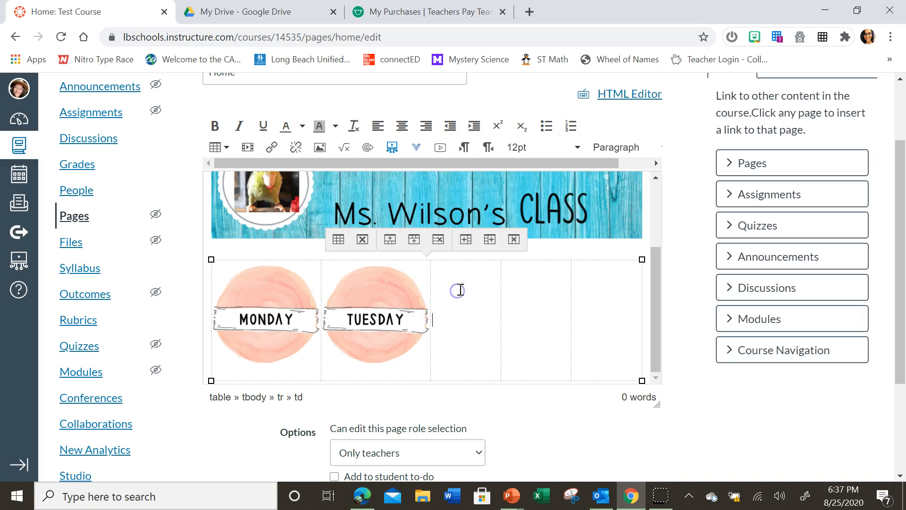
{"action": "left_click", "coordinate": [320, 146]}
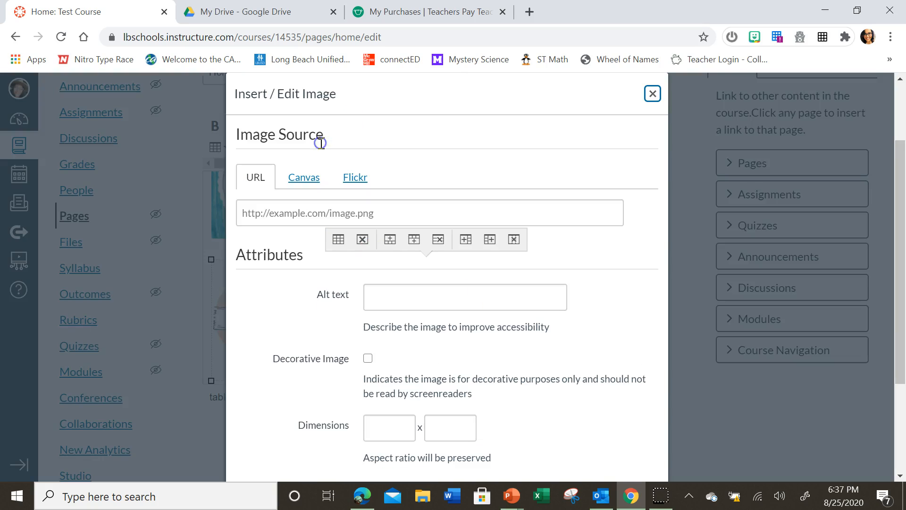
{"action": "left_click", "coordinate": [303, 181]}
{"action": "left_click", "coordinate": [307, 278]}
{"action": "left_click", "coordinate": [322, 297]}
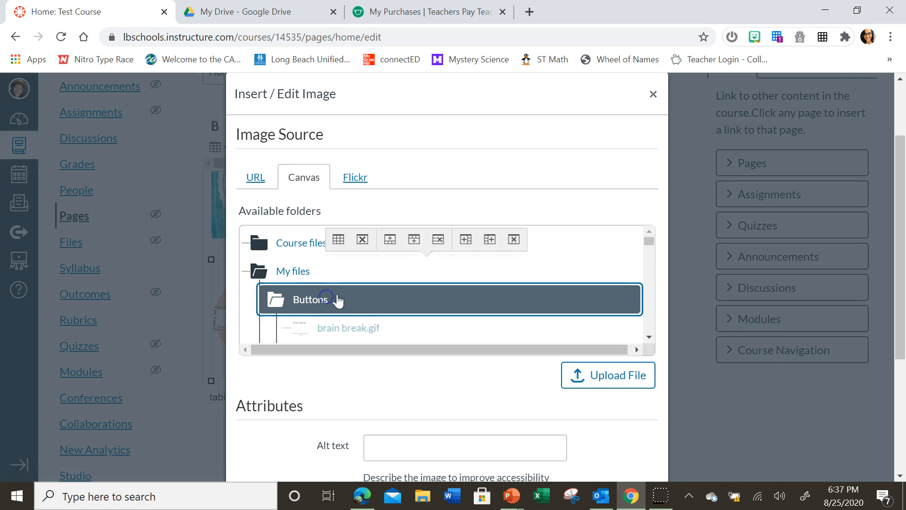
{"action": "left_click", "coordinate": [369, 328]}
{"action": "scroll", "coordinate": [369, 327], "scroll_direction": "down", "scroll_amount": 10}
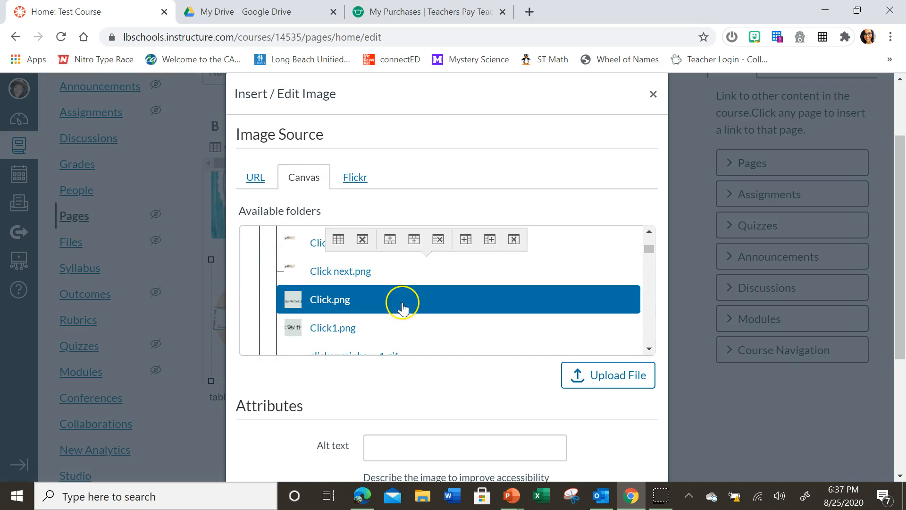
{"action": "scroll", "coordinate": [316, 302], "scroll_direction": "down", "scroll_amount": 5}
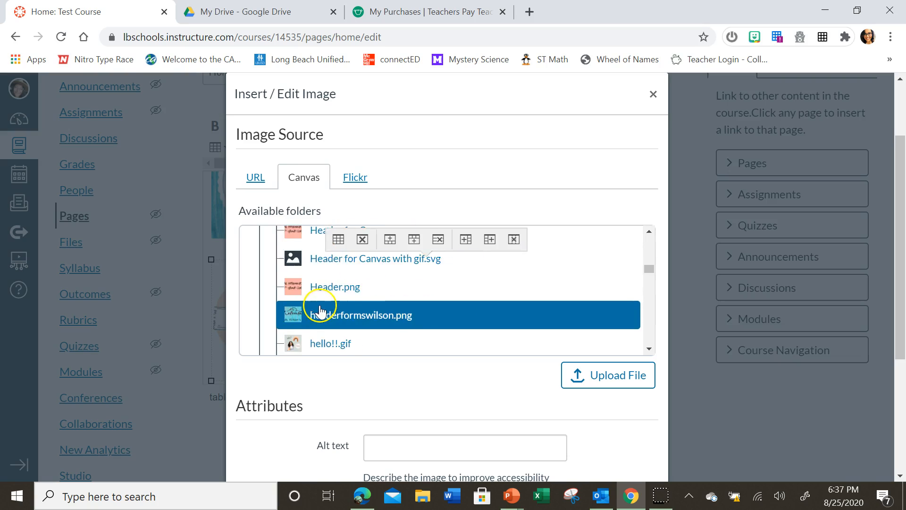
{"action": "scroll", "coordinate": [321, 308], "scroll_direction": "down", "scroll_amount": 8}
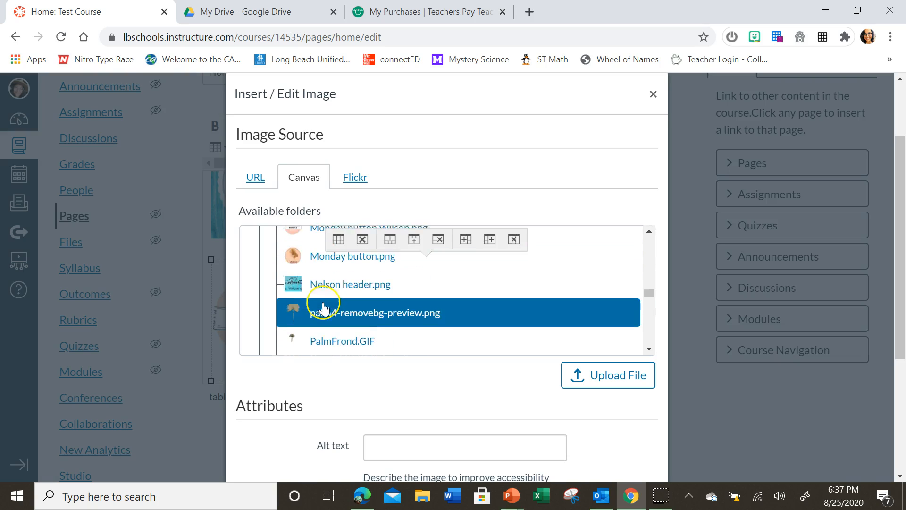
{"action": "scroll", "coordinate": [323, 309], "scroll_direction": "down", "scroll_amount": 10}
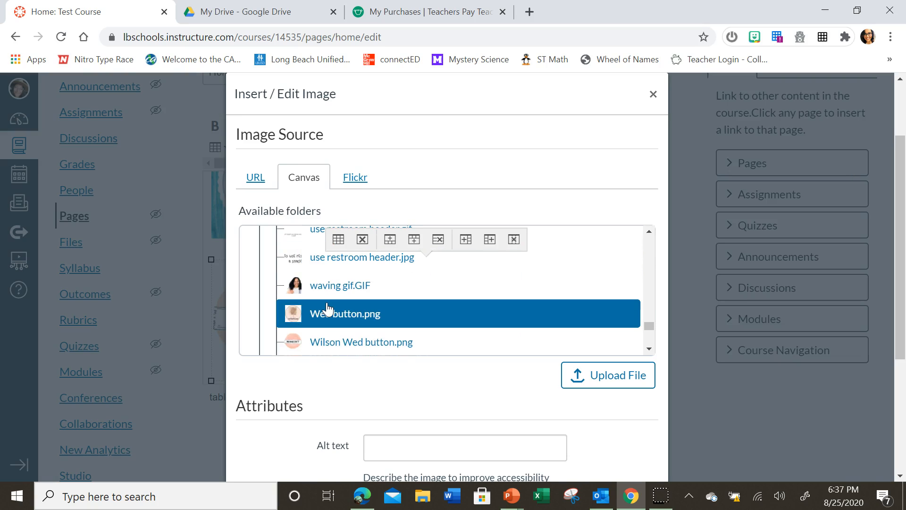
{"action": "left_click", "coordinate": [358, 345]}
- Mark the Wednesday image as decorative, set its width to 150, and insert it into the third cell
{"action": "scroll", "coordinate": [517, 411], "scroll_direction": "down", "scroll_amount": 3}
{"action": "left_click", "coordinate": [368, 369]}
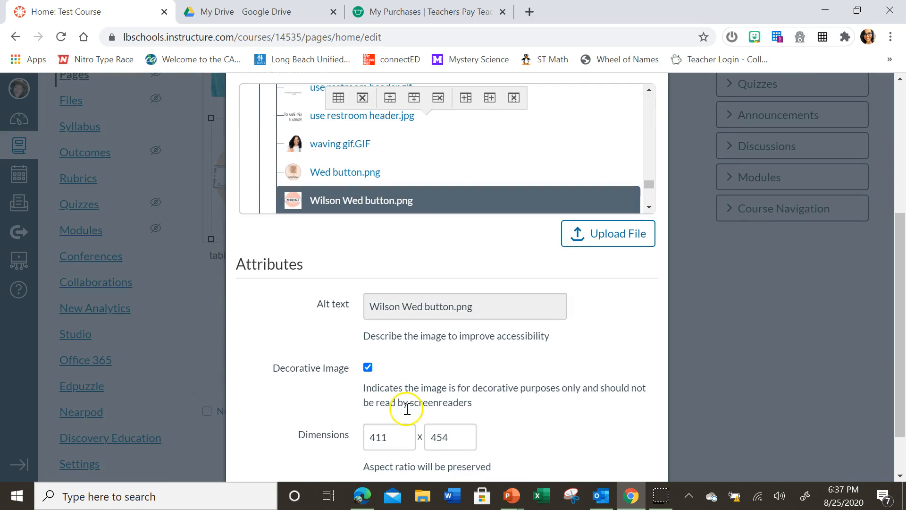
{"action": "left_click_drag", "start_coordinate": [392, 438], "coordinate": [359, 438]}
{"action": "type", "text": "150"}
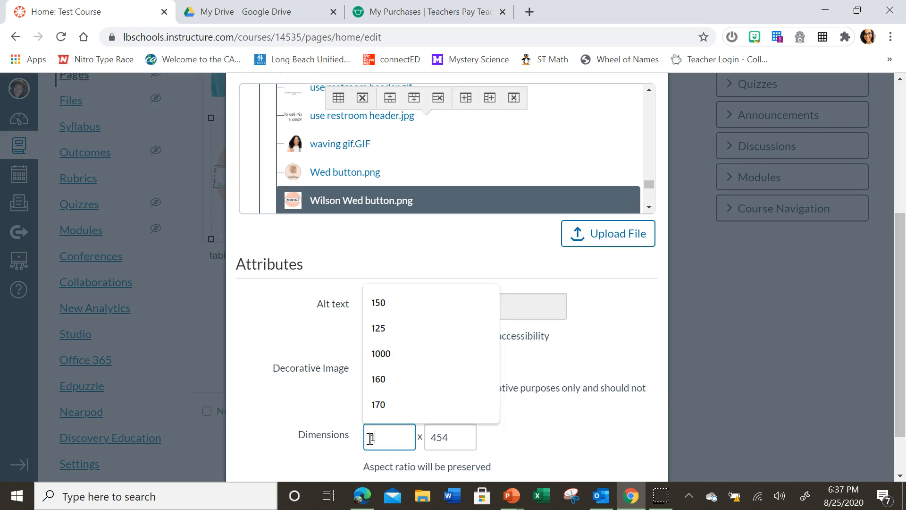
{"action": "left_click", "coordinate": [494, 454]}
{"action": "scroll", "coordinate": [493, 454], "scroll_direction": "down", "scroll_amount": 2}
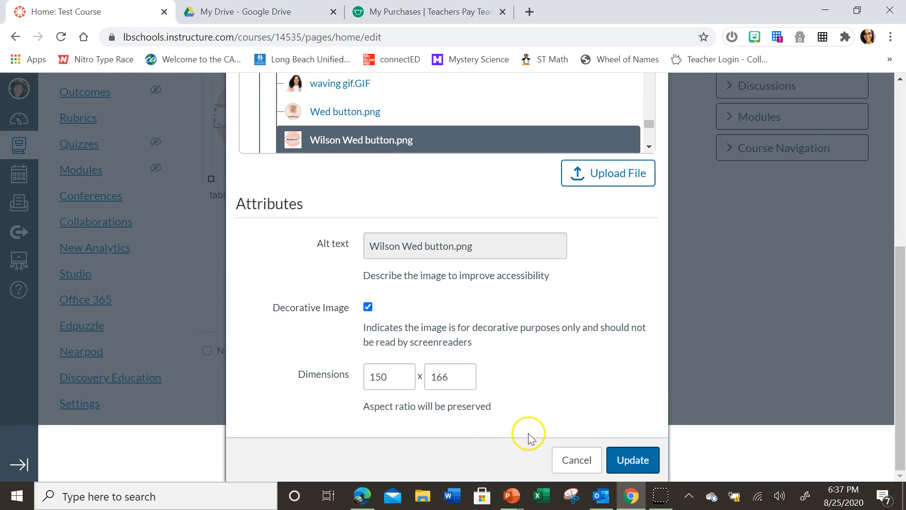
{"action": "left_click", "coordinate": [631, 459]}
- Center-align the table's fourth cell and upload the pink-circle Thursday button image for it into the Buttons folder of My files
{"action": "scroll", "coordinate": [621, 452], "scroll_direction": "up", "scroll_amount": 2}
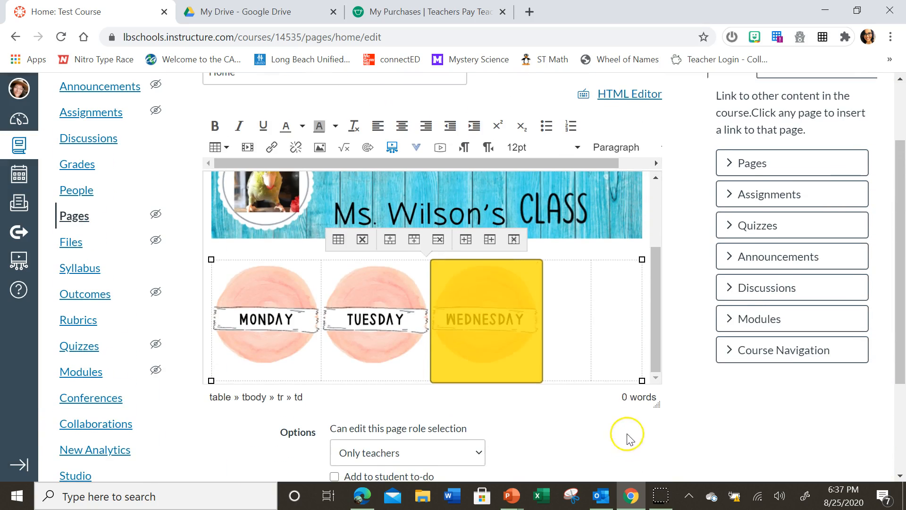
{"action": "left_click", "coordinate": [570, 340]}
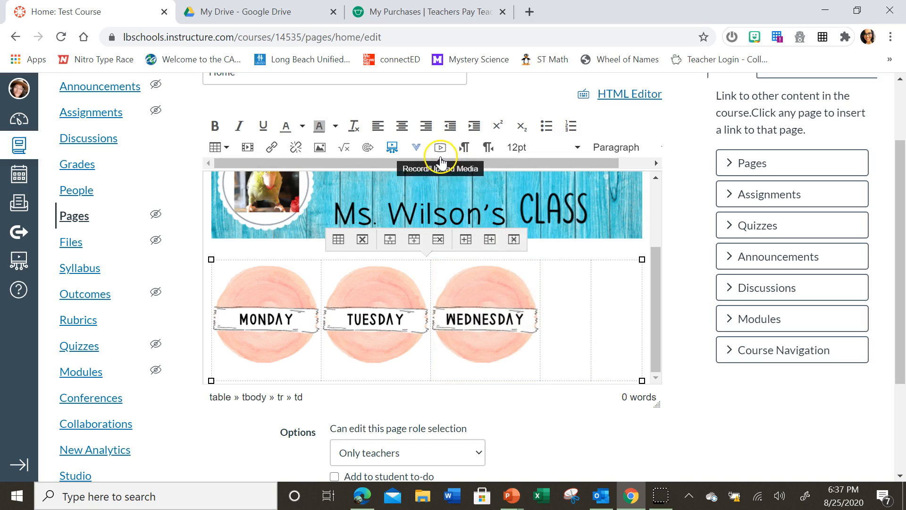
{"action": "left_click", "coordinate": [400, 127]}
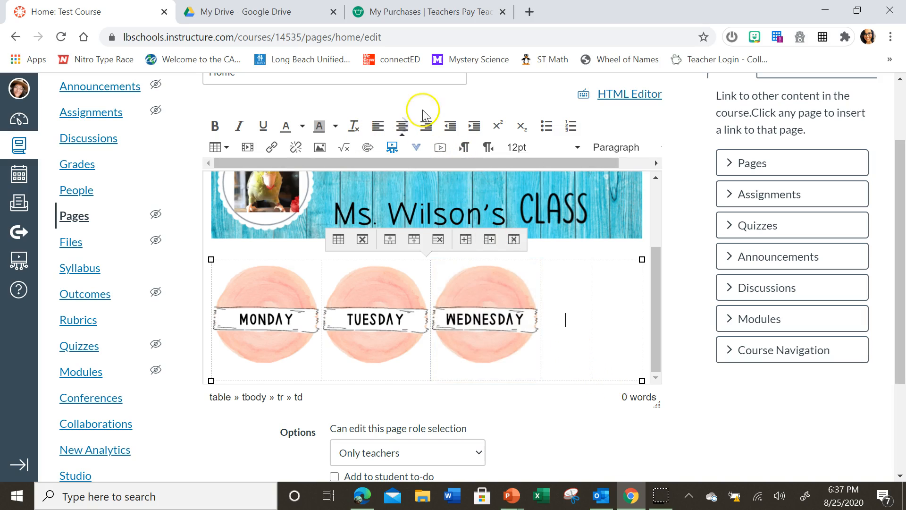
{"action": "left_click", "coordinate": [318, 147]}
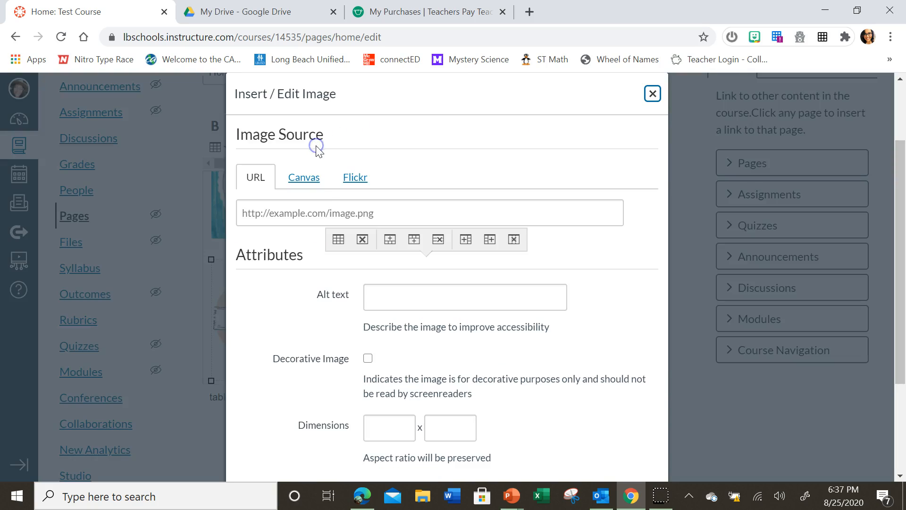
{"action": "left_click", "coordinate": [305, 178]}
{"action": "left_click", "coordinate": [319, 272]}
{"action": "left_click", "coordinate": [323, 297]}
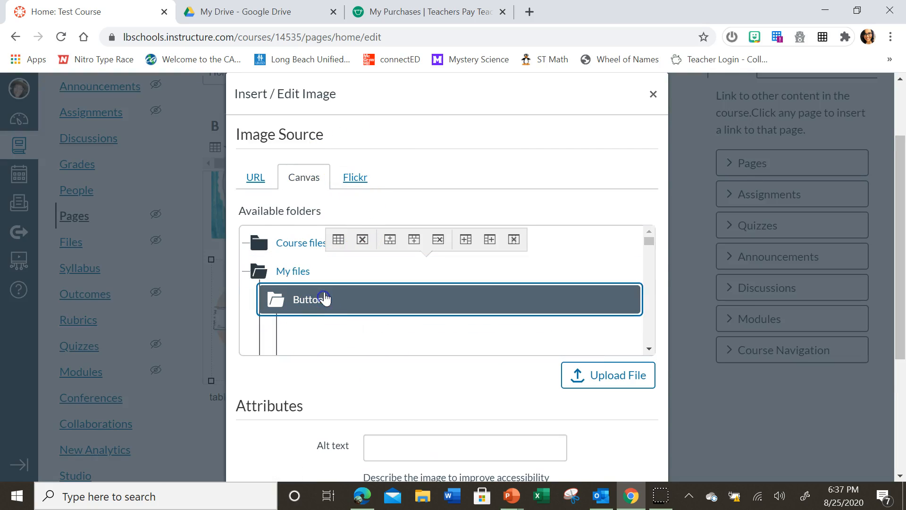
{"action": "left_click", "coordinate": [596, 374]}
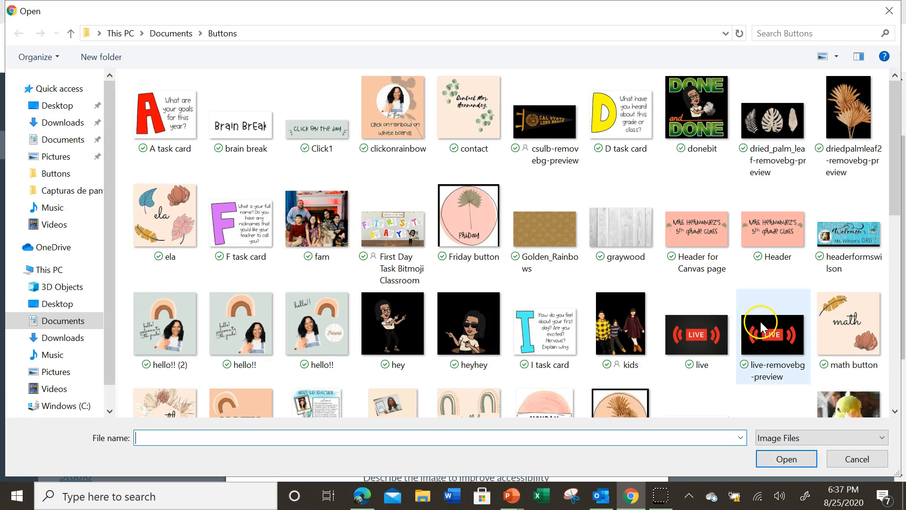
{"action": "scroll", "coordinate": [693, 318], "scroll_direction": "down", "scroll_amount": 6}
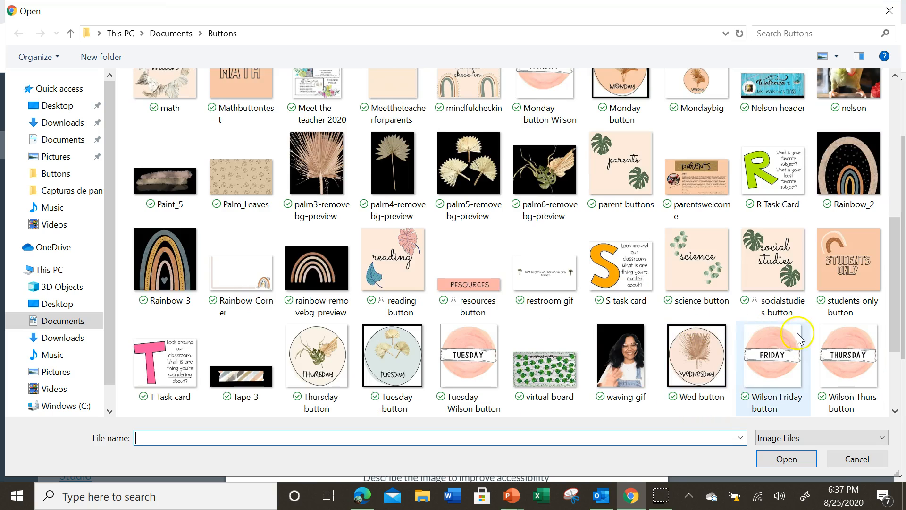
{"action": "left_click", "coordinate": [848, 362]}
{"action": "left_click", "coordinate": [786, 458]}
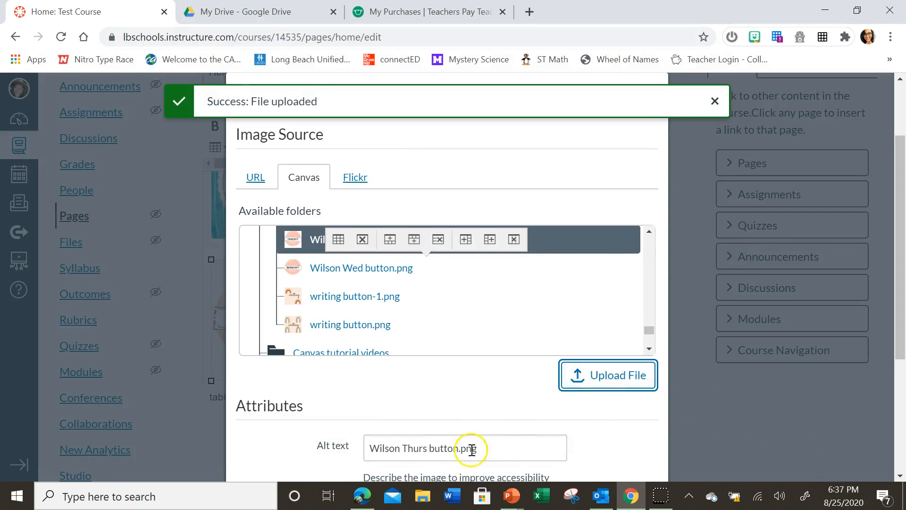
- Mark the Thursday image as decorative, set its width to 150, and insert it into the fourth cell
{"action": "scroll", "coordinate": [472, 446], "scroll_direction": "down", "scroll_amount": 3}
{"action": "left_click", "coordinate": [368, 367]}
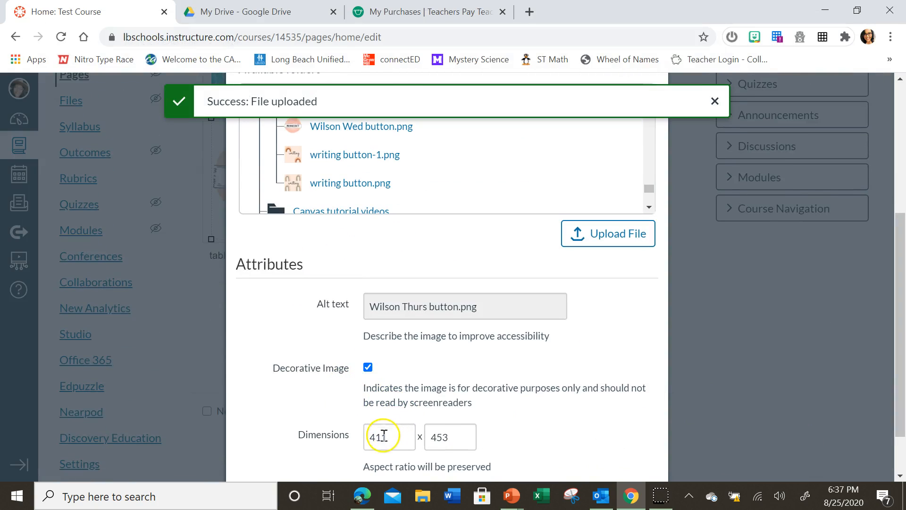
{"action": "left_click_drag", "start_coordinate": [399, 439], "coordinate": [344, 437]}
{"action": "type", "text": "150"}
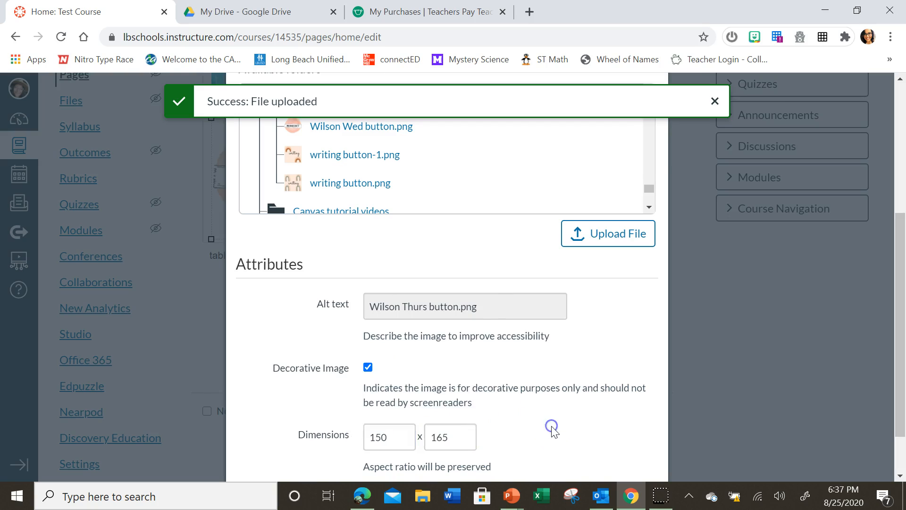
{"action": "scroll", "coordinate": [552, 430], "scroll_direction": "down", "scroll_amount": 2}
{"action": "left_click", "coordinate": [631, 459]}
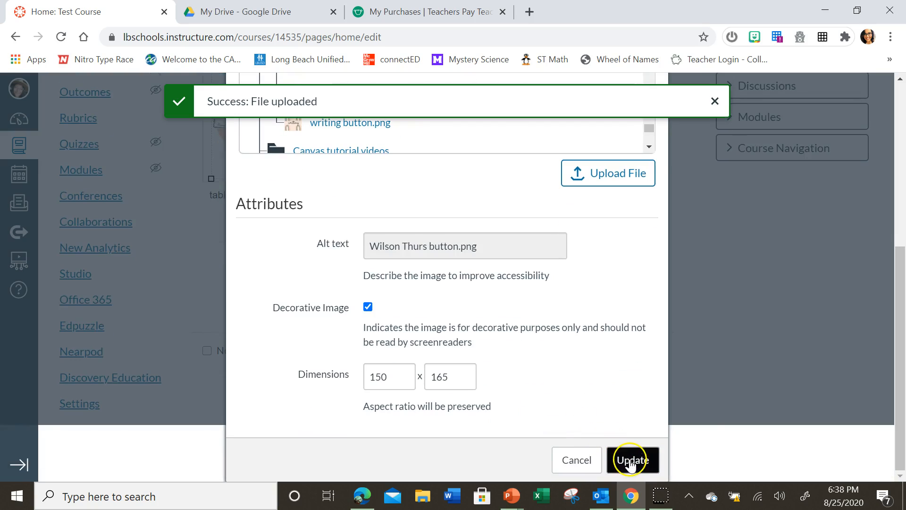
- For the table's fifth cell, upload the pink-circle Friday button image from the local Buttons folder into My files' Buttons folder
{"action": "left_click_drag", "start_coordinate": [593, 377], "coordinate": [629, 378]}
{"action": "left_click", "coordinate": [644, 377]}
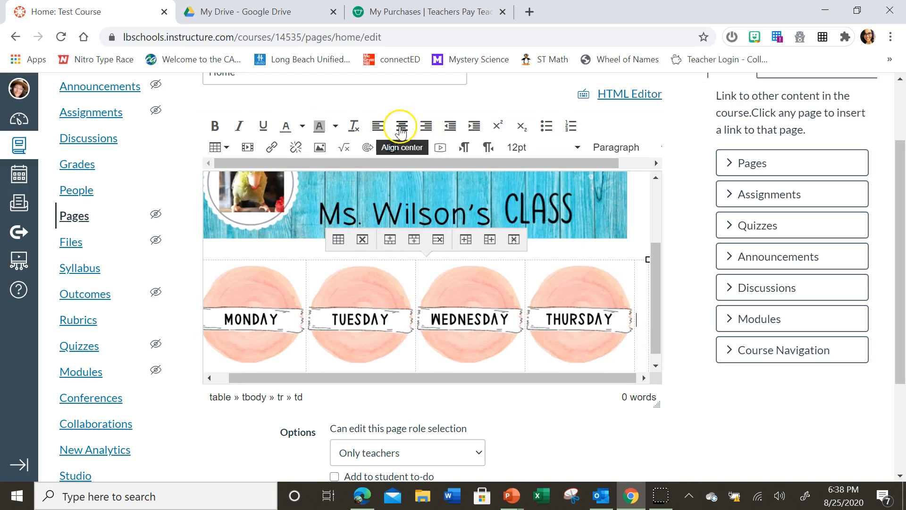
{"action": "left_click", "coordinate": [321, 149]}
{"action": "left_click", "coordinate": [306, 177]}
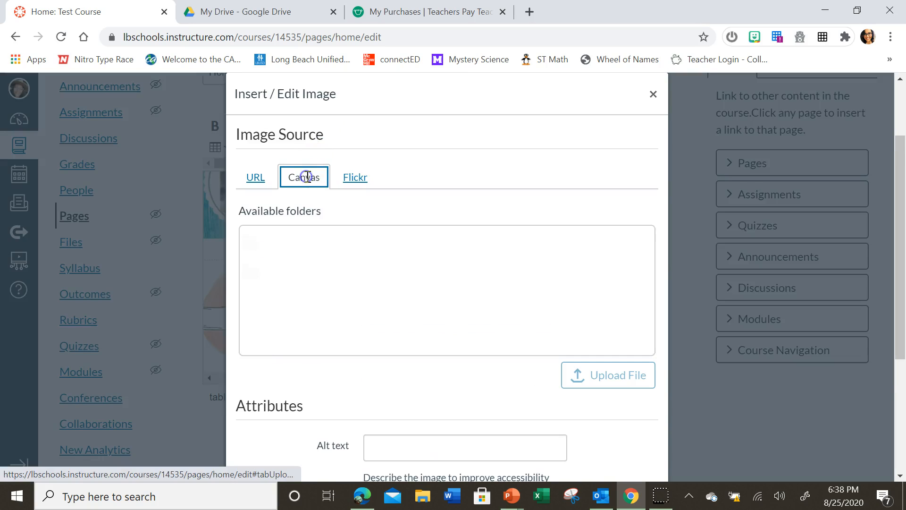
{"action": "left_click", "coordinate": [300, 274]}
{"action": "left_click", "coordinate": [302, 299]}
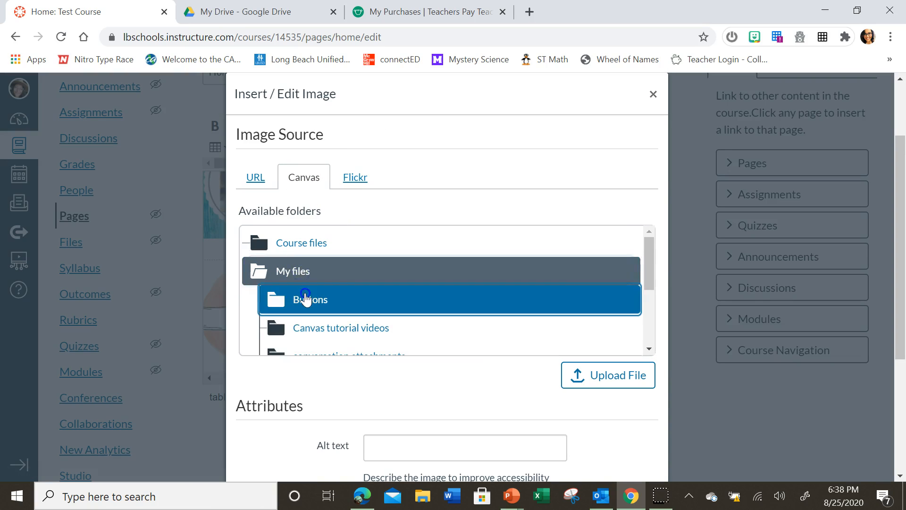
{"action": "left_click", "coordinate": [597, 380]}
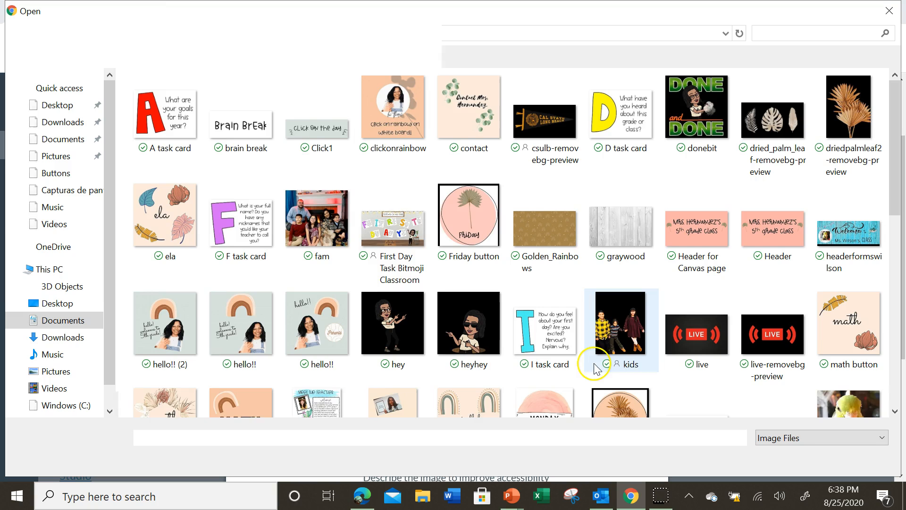
{"action": "scroll", "coordinate": [613, 340], "scroll_direction": "down", "scroll_amount": 8}
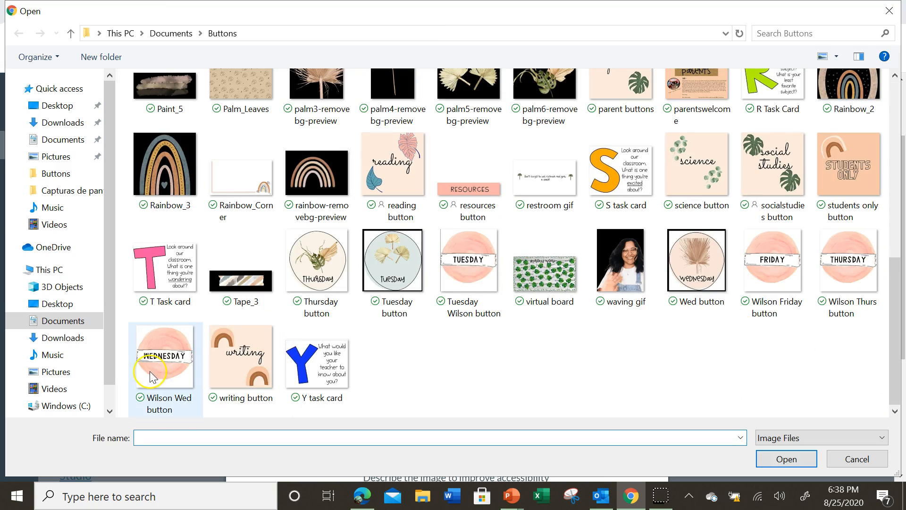
{"action": "left_click", "coordinate": [764, 278]}
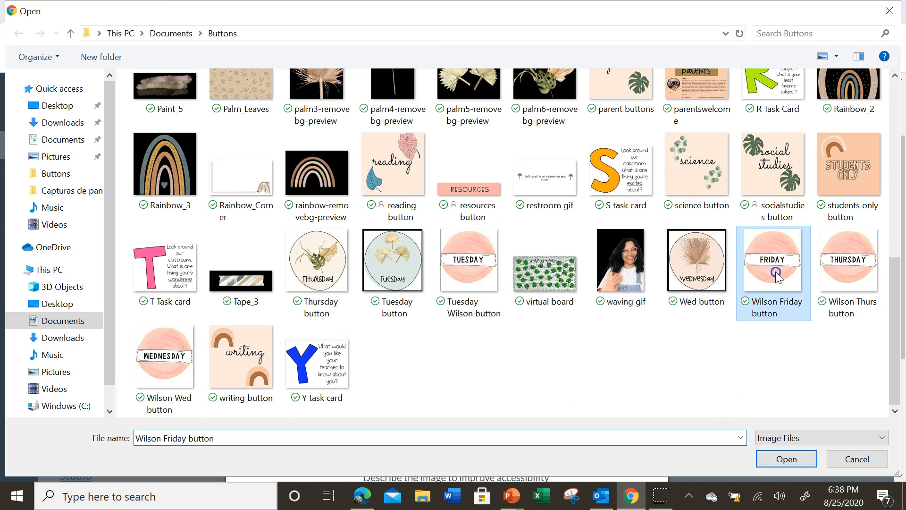
{"action": "left_click", "coordinate": [786, 460]}
- Mark the Friday image as decorative, set its width to 150, and insert it into the fifth cell
{"action": "scroll", "coordinate": [488, 415], "scroll_direction": "down", "scroll_amount": 3}
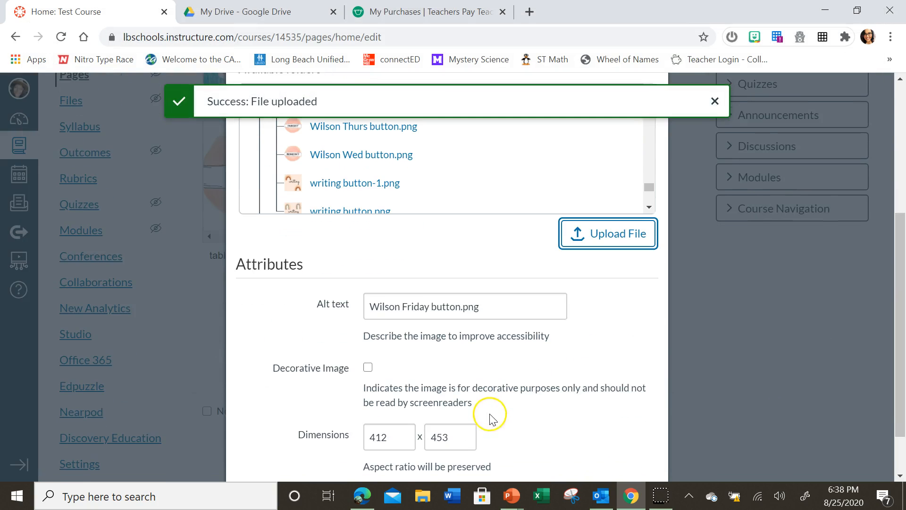
{"action": "left_click", "coordinate": [368, 369]}
{"action": "left_click_drag", "start_coordinate": [390, 436], "coordinate": [359, 435]}
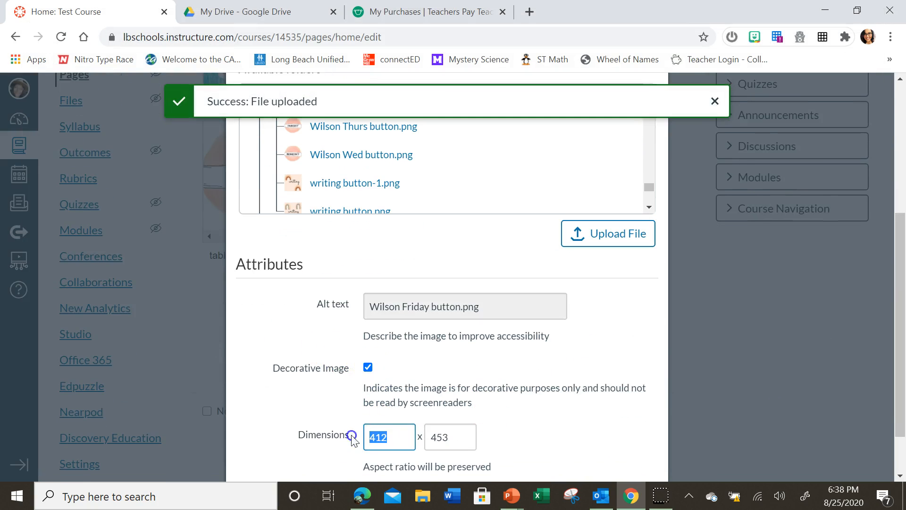
{"action": "type", "text": "150"}
{"action": "left_click", "coordinate": [512, 430]}
{"action": "scroll", "coordinate": [547, 424], "scroll_direction": "down", "scroll_amount": 1}
{"action": "left_click", "coordinate": [631, 460]}
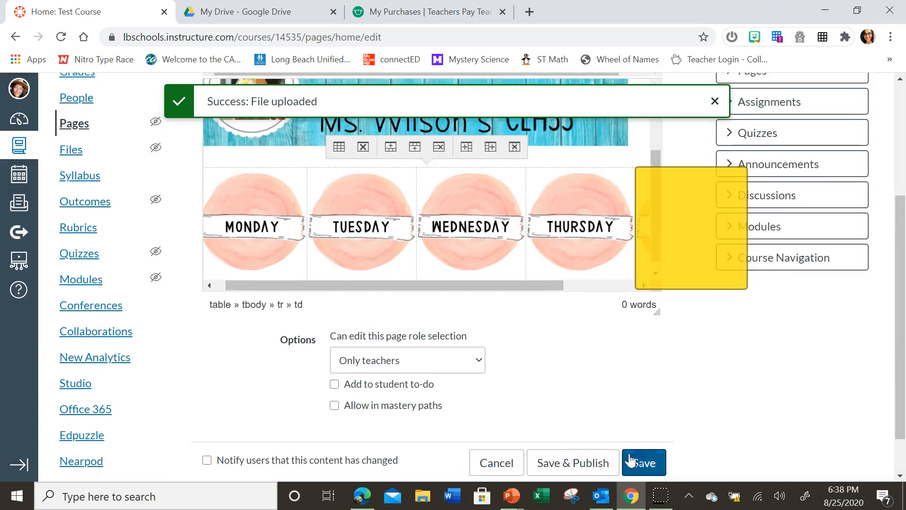
- Try to resize the table from its upper corner beside the Friday image
{"action": "left_click_drag", "start_coordinate": [552, 377], "coordinate": [635, 368]}
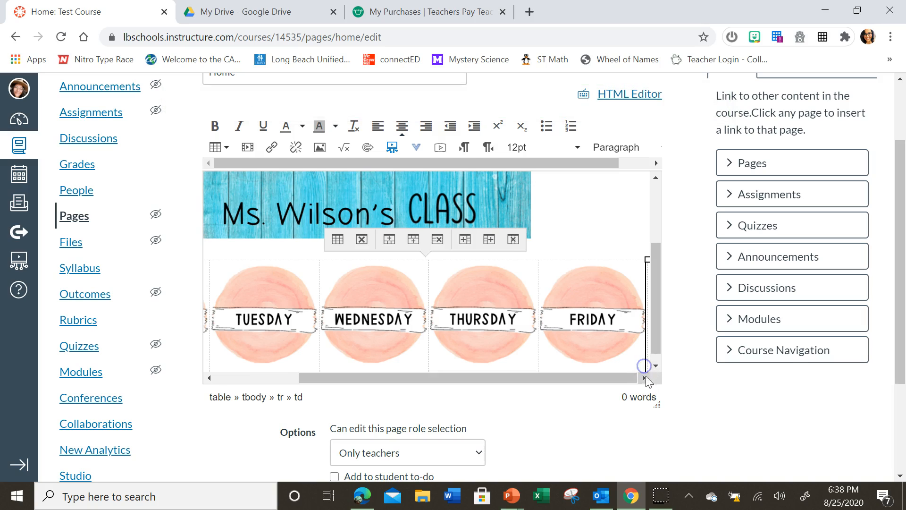
{"action": "left_click_drag", "start_coordinate": [580, 380], "coordinate": [607, 381]}
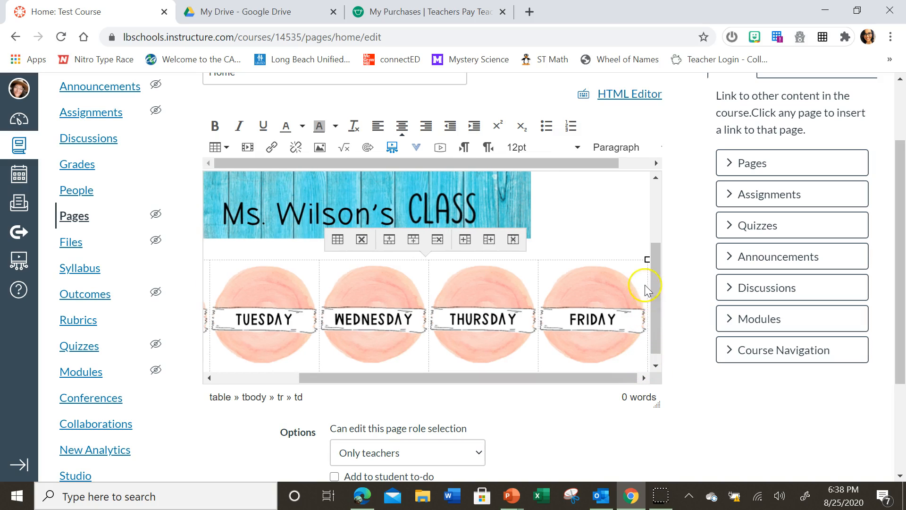
{"action": "left_click_drag", "start_coordinate": [645, 261], "coordinate": [631, 279]}
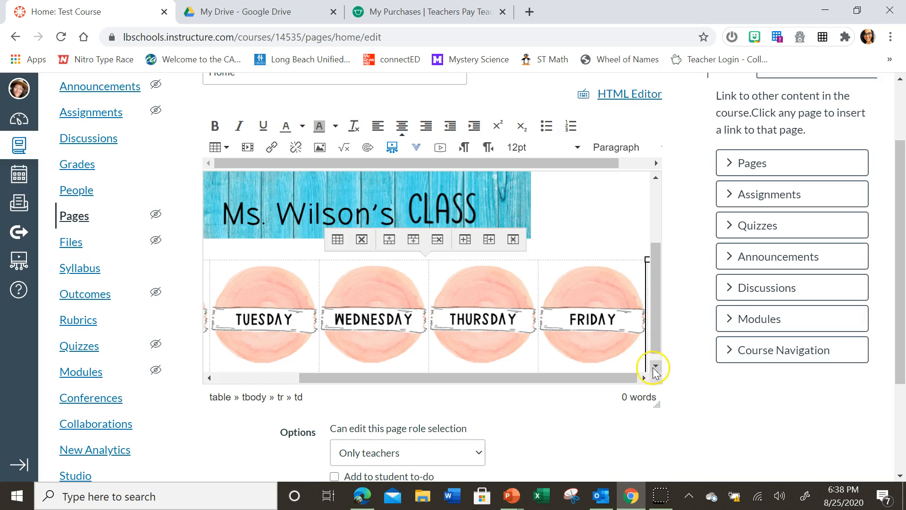
- Make the page editor's content area taller so the table's lower corner below the Friday image can be reached
{"action": "left_click_drag", "start_coordinate": [659, 414], "coordinate": [659, 479]}
{"action": "left_click_drag", "start_coordinate": [648, 439], "coordinate": [664, 439]}
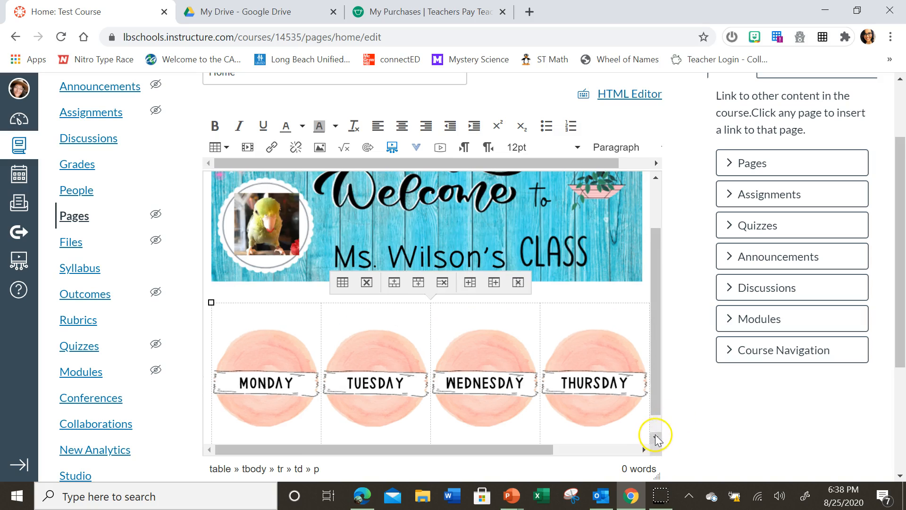
{"action": "left_click", "coordinate": [656, 437]}
{"action": "left_click_drag", "start_coordinate": [501, 446], "coordinate": [687, 465]}
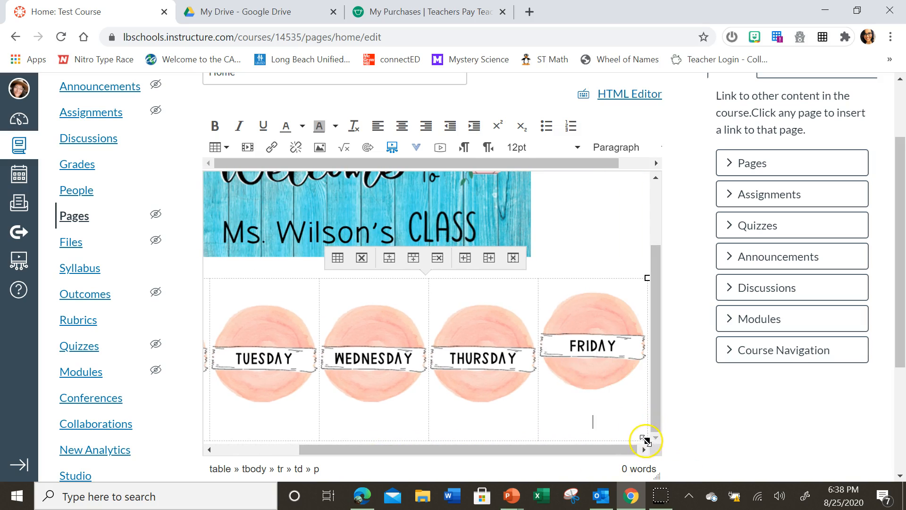
- Try to resize the table from its lower corner and pick up the Friday image to reposition it in its cell
{"action": "left_click_drag", "start_coordinate": [645, 439], "coordinate": [596, 412]}
{"action": "left_click", "coordinate": [544, 310]}
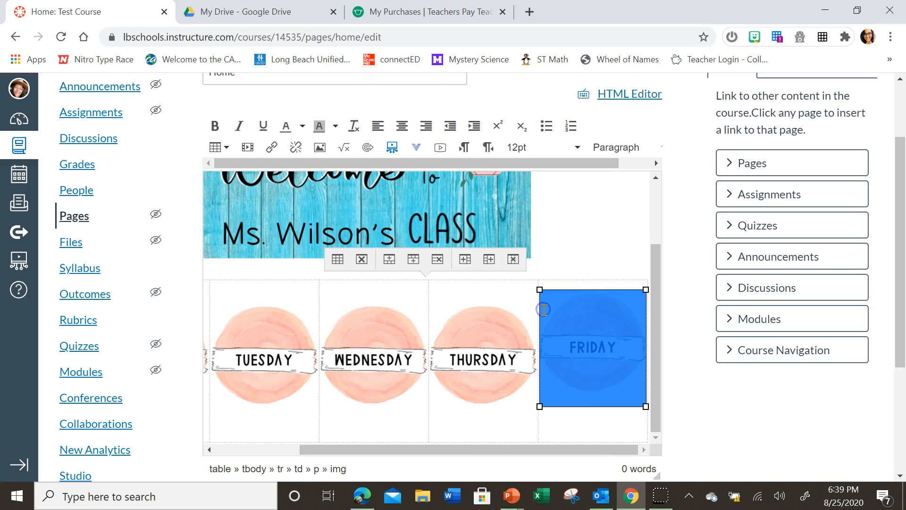
{"action": "left_click", "coordinate": [570, 422]}
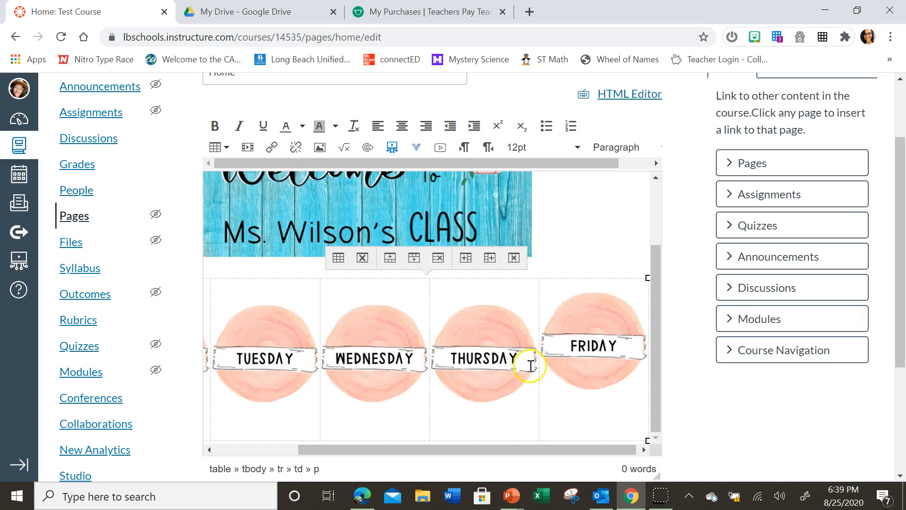
{"action": "left_click", "coordinate": [547, 370]}
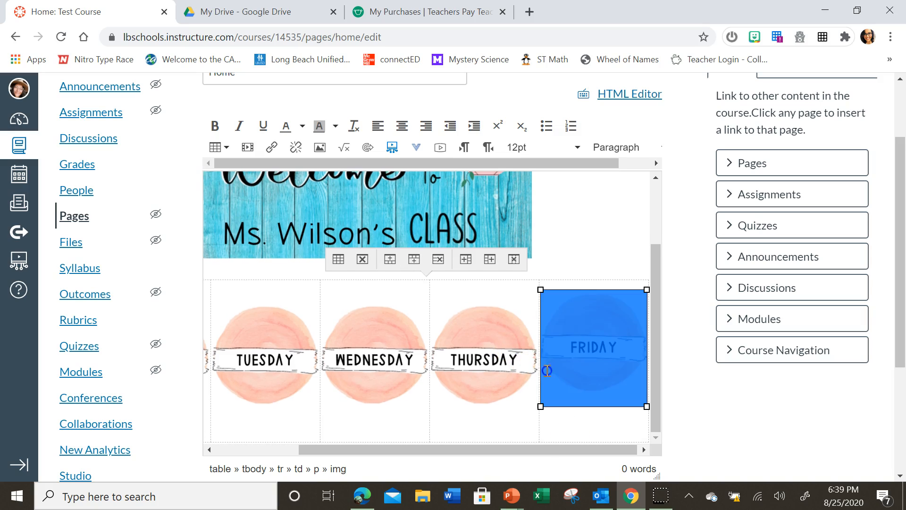
{"action": "left_click", "coordinate": [549, 288]}
{"action": "left_click", "coordinate": [548, 306]}
{"action": "left_click", "coordinate": [521, 313]}
{"action": "left_click", "coordinate": [544, 314]}
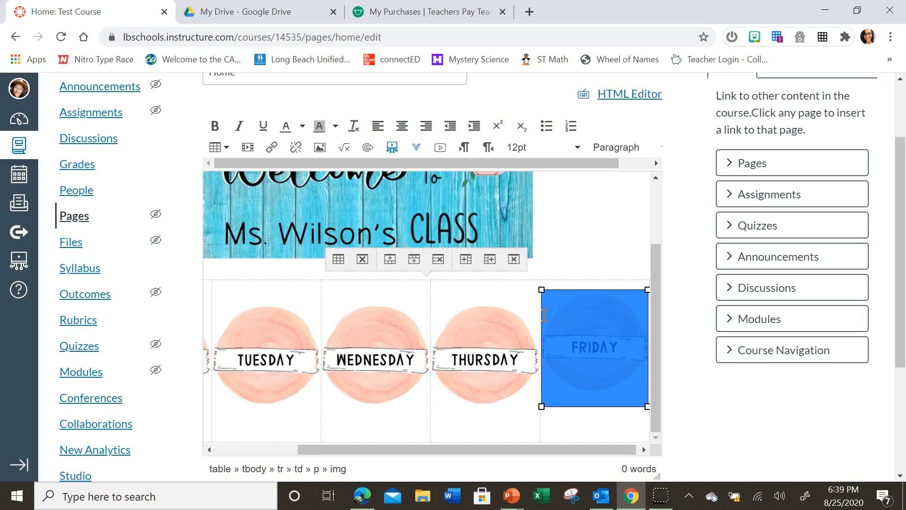
- Delete the Friday image from the fifth cell and undo the deletion
{"action": "key", "text": "Delete"}
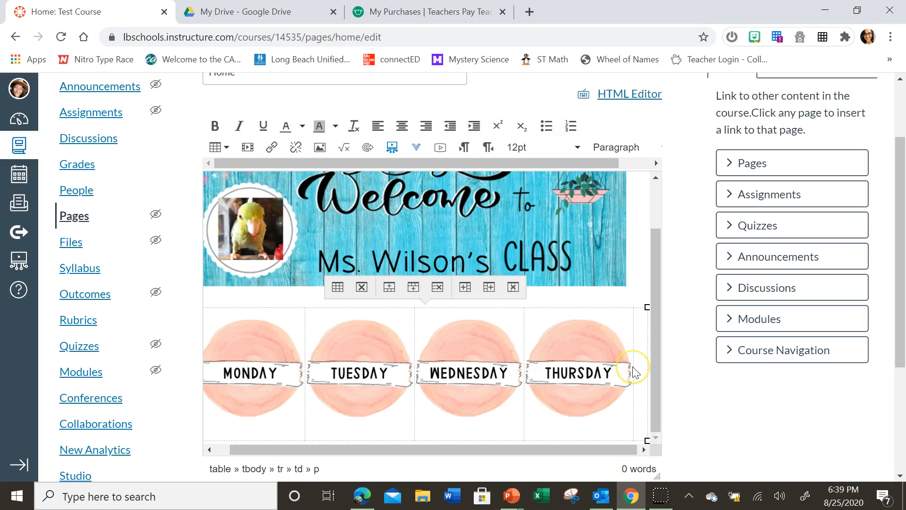
{"action": "right_click", "coordinate": [636, 373]}
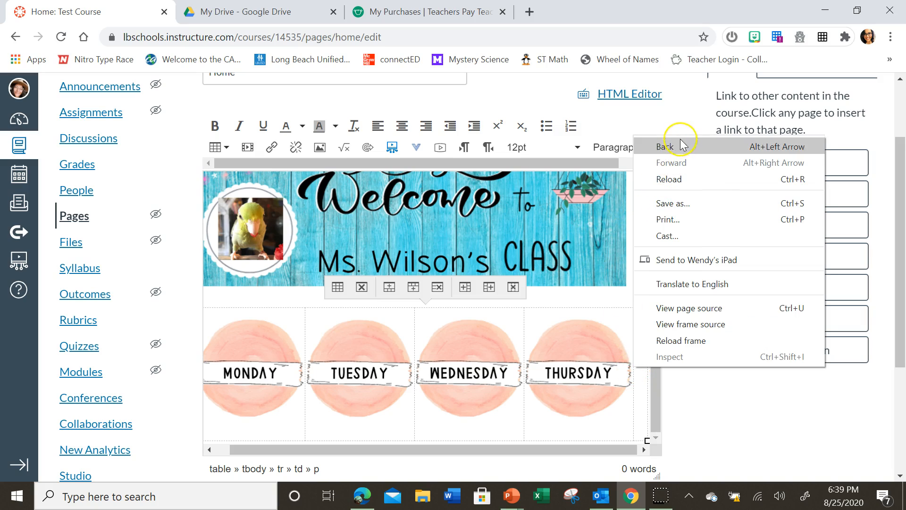
{"action": "left_click", "coordinate": [628, 406]}
{"action": "right_click", "coordinate": [643, 383]}
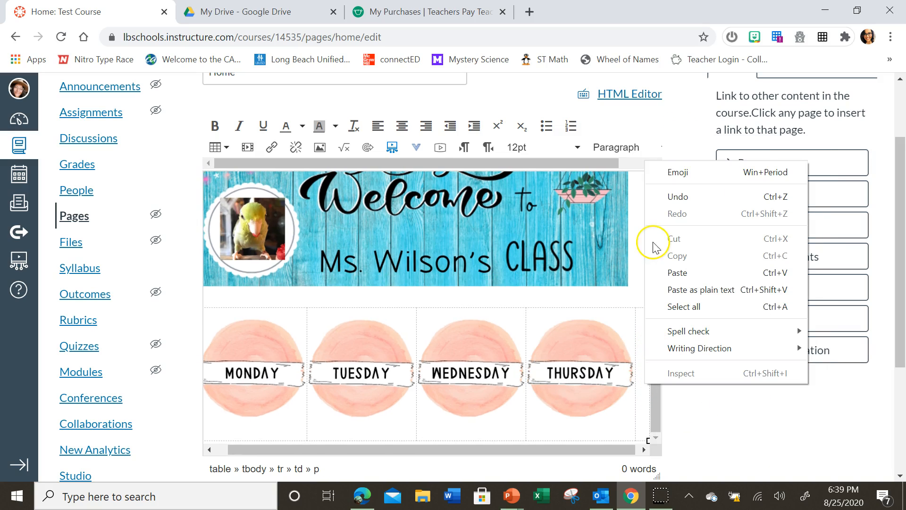
{"action": "left_click", "coordinate": [686, 197]}
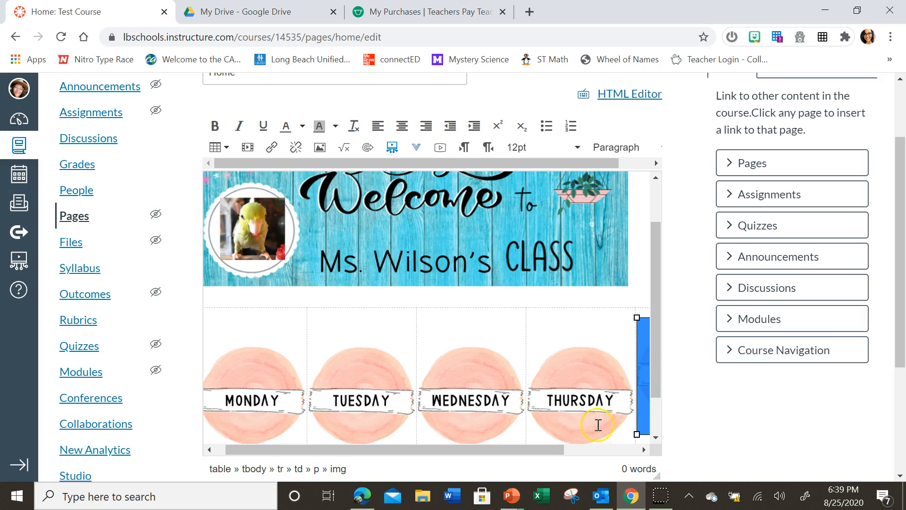
- Try to move the Friday image lower within its cell, and undo the change
{"action": "left_click_drag", "start_coordinate": [558, 448], "coordinate": [645, 426]}
{"action": "left_click_drag", "start_coordinate": [576, 413], "coordinate": [576, 423]}
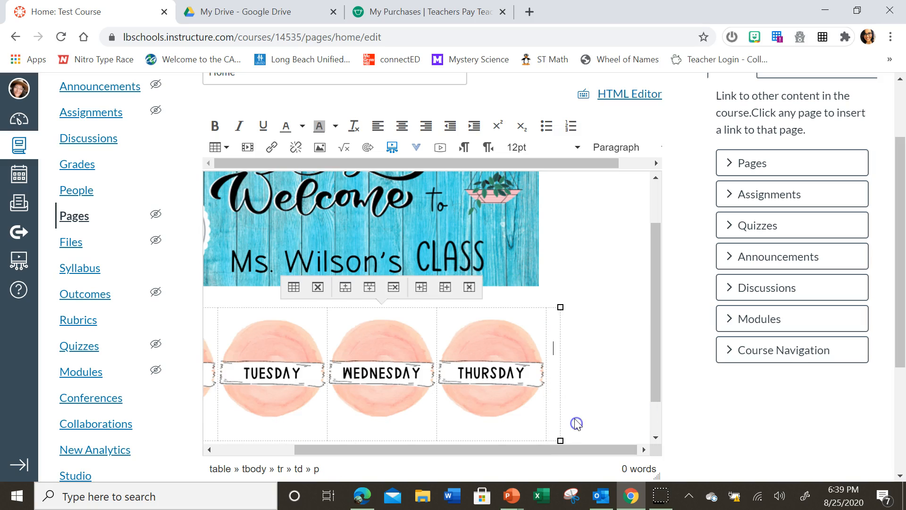
{"action": "left_click", "coordinate": [639, 449]}
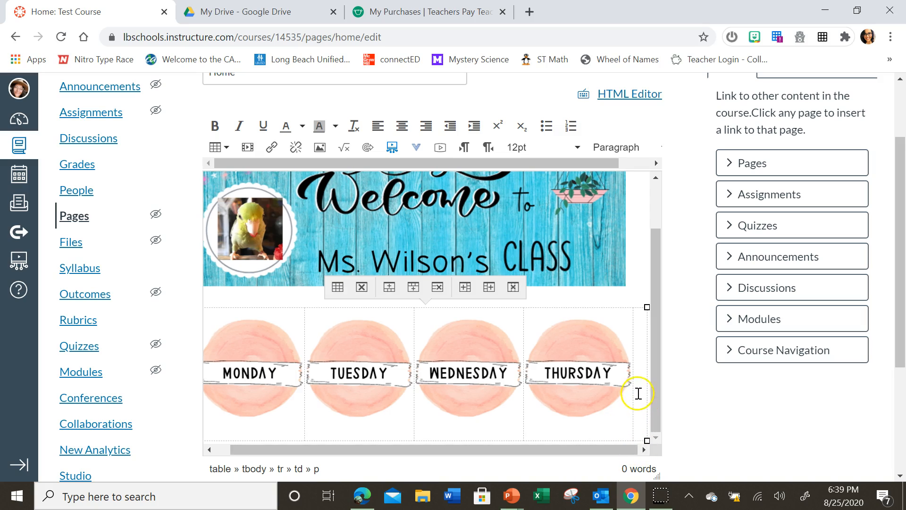
{"action": "left_click", "coordinate": [640, 360]}
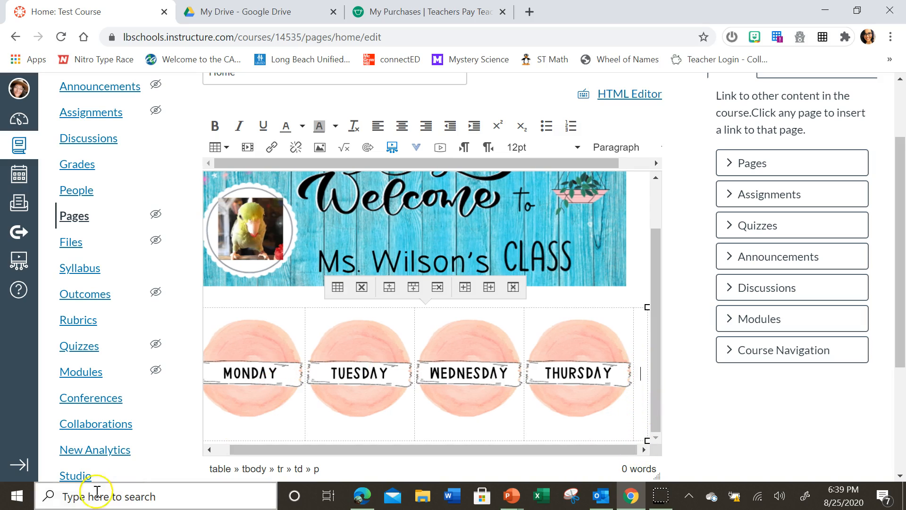
{"action": "right_click", "coordinate": [643, 394]}
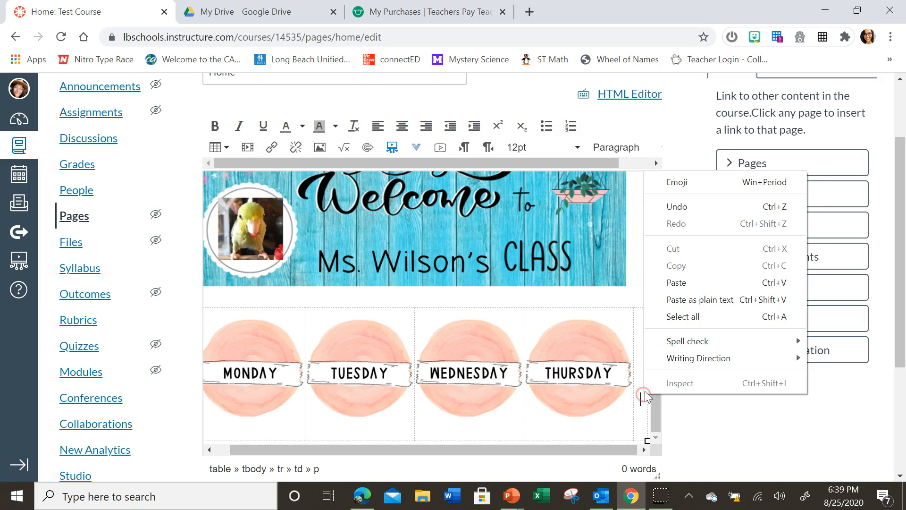
{"action": "left_click", "coordinate": [697, 210]}
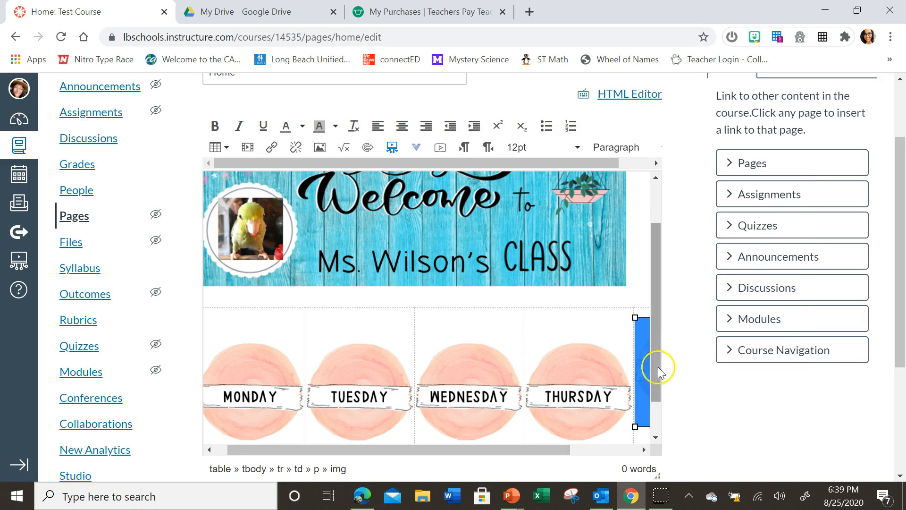
- Enlarge the Friday image slightly from its lower outer corner
{"action": "left_click", "coordinate": [643, 450]}
{"action": "left_click", "coordinate": [642, 450]}
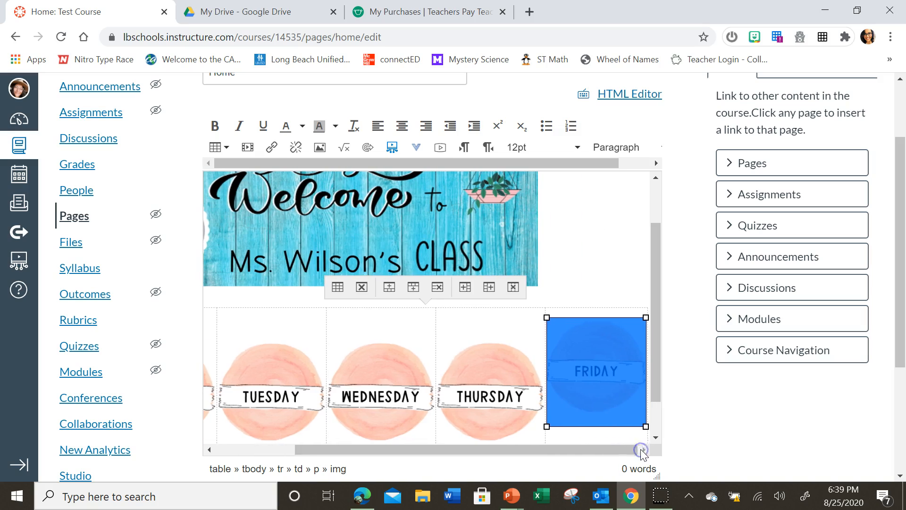
{"action": "left_click", "coordinate": [656, 438]}
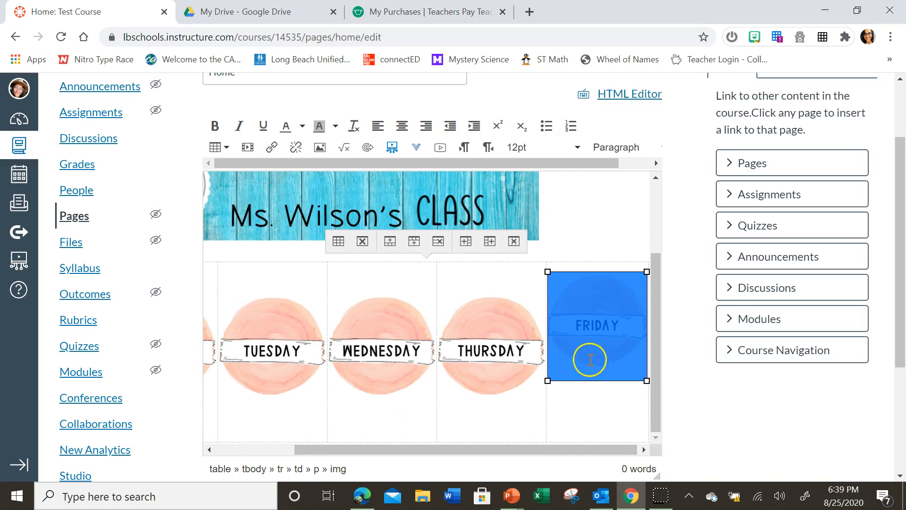
{"action": "left_click_drag", "start_coordinate": [646, 380], "coordinate": [650, 391]}
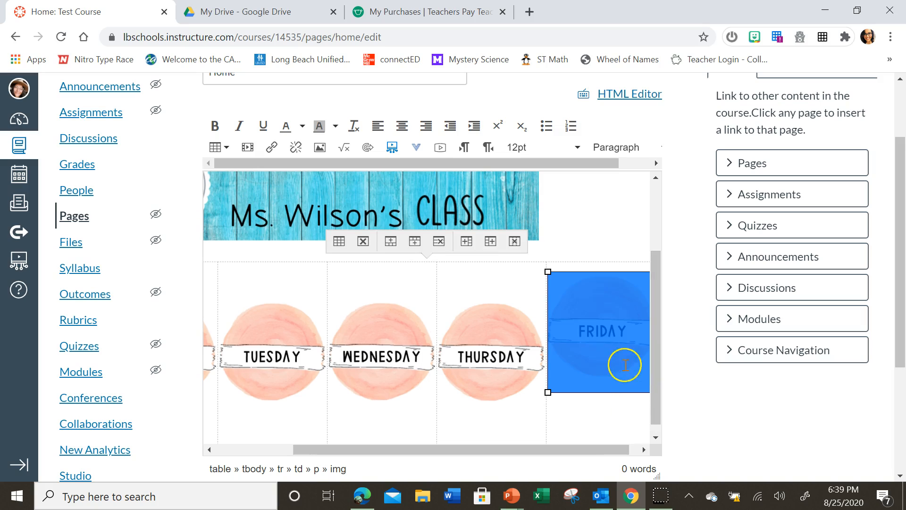
- Try again to shift the enlarged Friday image down in line with Thursday, and undo the attempt
{"action": "left_click", "coordinate": [547, 324]}
{"action": "left_click", "coordinate": [600, 343]}
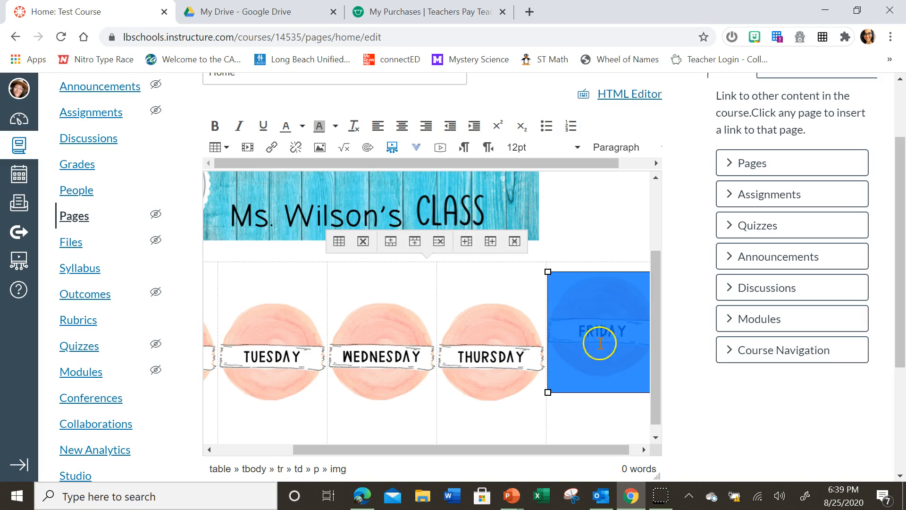
{"action": "left_click", "coordinate": [543, 314]}
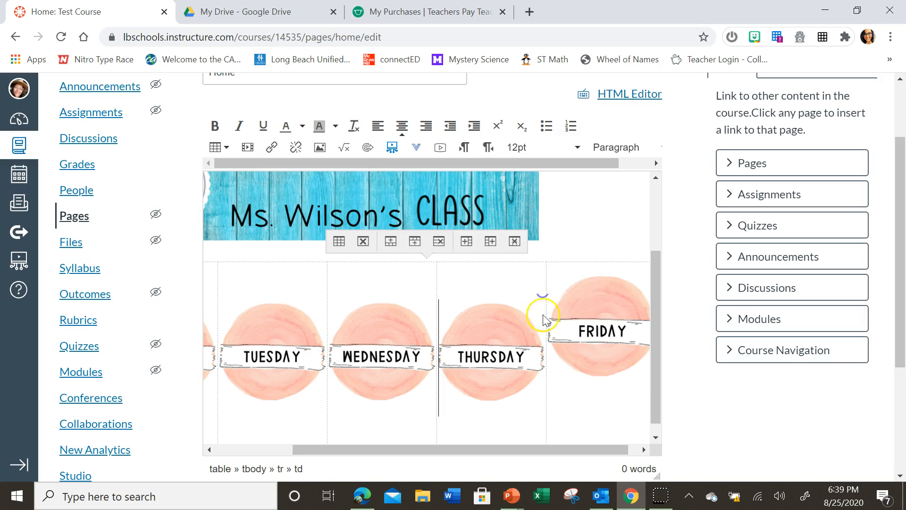
{"action": "left_click", "coordinate": [555, 297]}
{"action": "left_click_drag", "start_coordinate": [554, 297], "coordinate": [555, 310]}
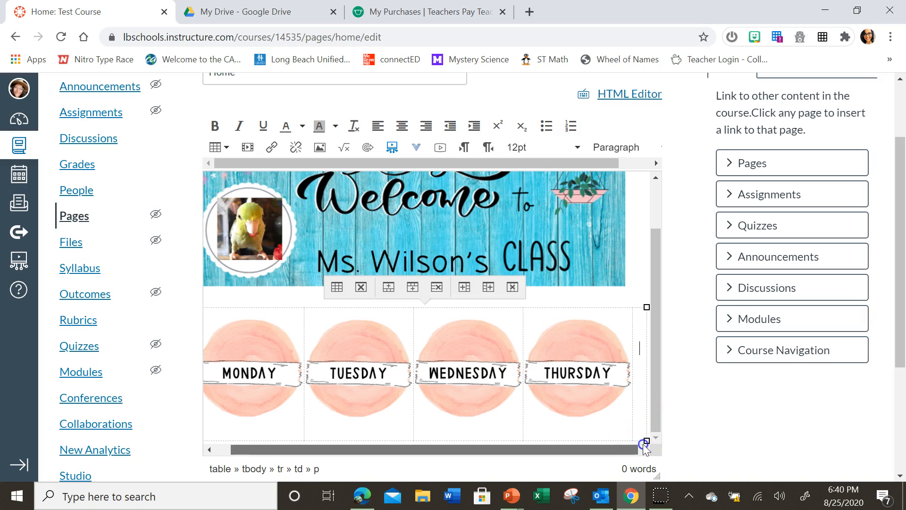
{"action": "right_click", "coordinate": [641, 390]}
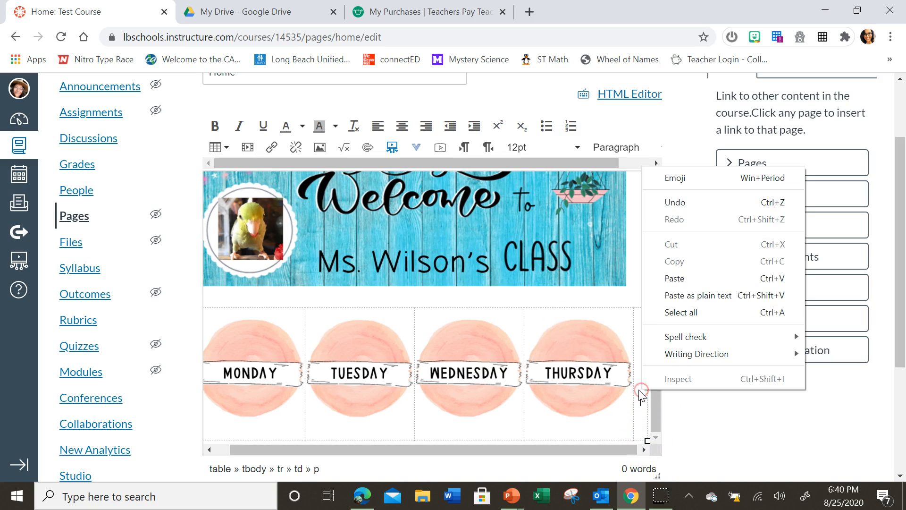
{"action": "left_click", "coordinate": [680, 200]}
- Save the Home page and check how the row of weekday buttons lines up below the banner
{"action": "scroll", "coordinate": [743, 378], "scroll_direction": "down", "scroll_amount": 4}
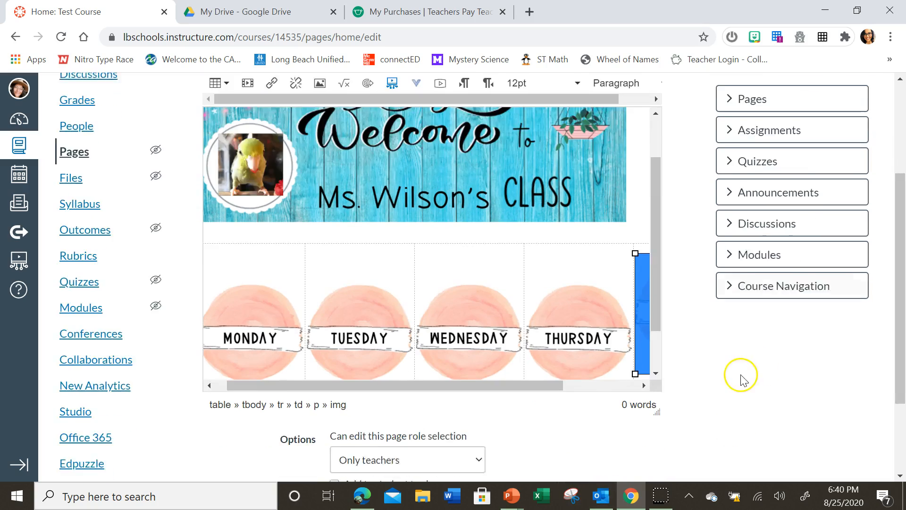
{"action": "left_click", "coordinate": [651, 446]}
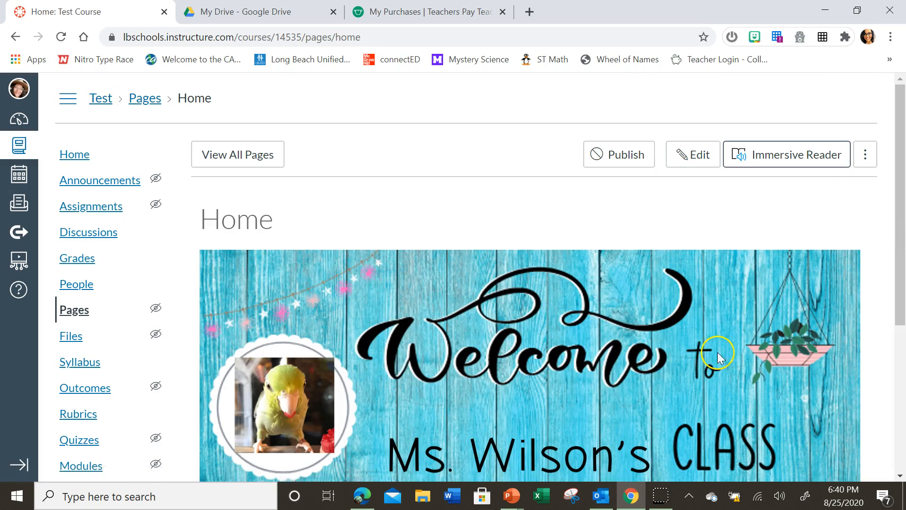
{"action": "scroll", "coordinate": [718, 360], "scroll_direction": "down", "scroll_amount": 5}
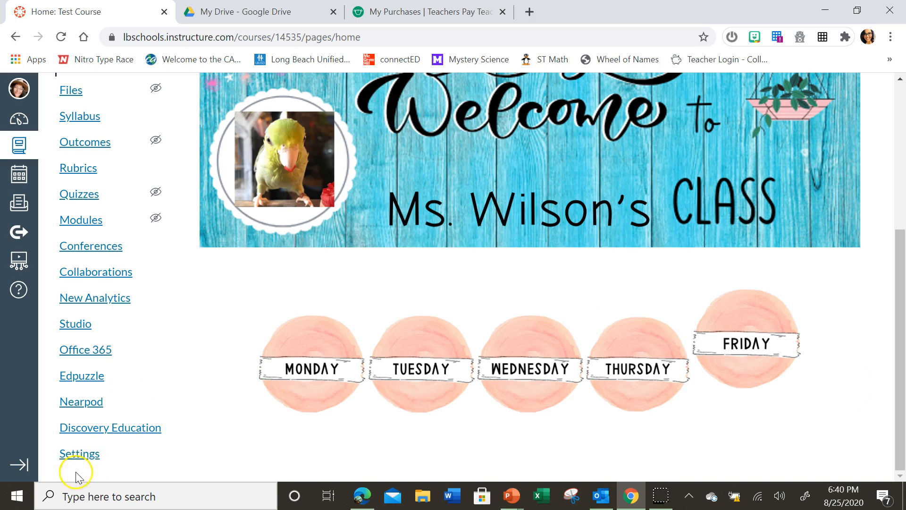
{"action": "scroll", "coordinate": [830, 226], "scroll_direction": "up", "scroll_amount": 5}
- Reopen the Home page for editing and delete the misaligned Friday image from the table's fifth cell
{"action": "left_click", "coordinate": [707, 158]}
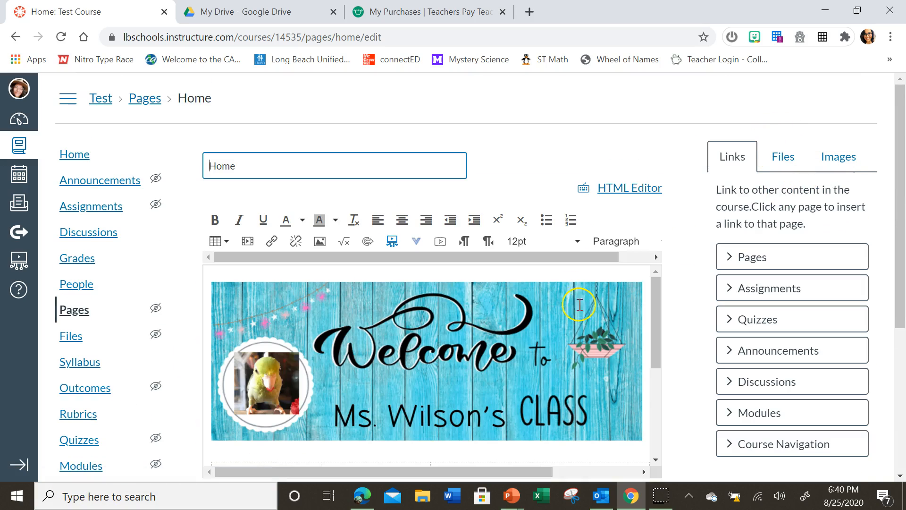
{"action": "left_click_drag", "start_coordinate": [656, 333], "coordinate": [658, 405]}
{"action": "left_click_drag", "start_coordinate": [530, 471], "coordinate": [645, 438]}
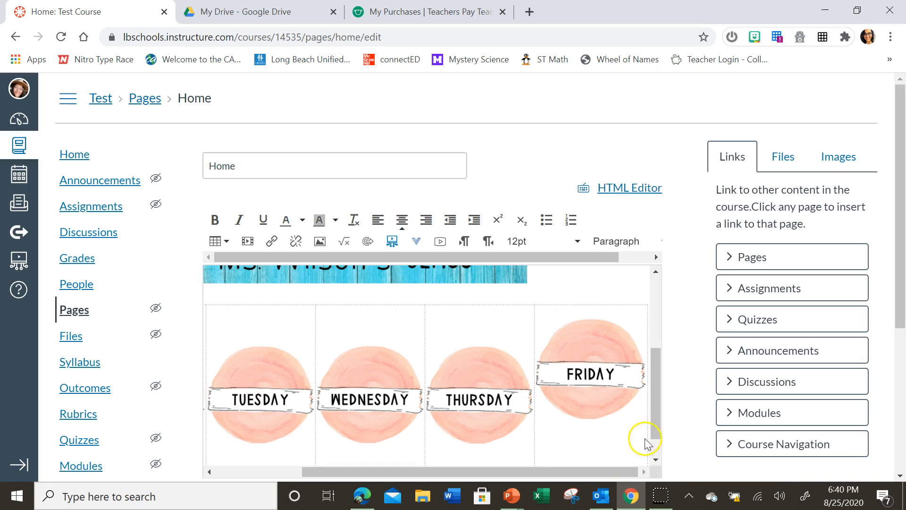
{"action": "left_click", "coordinate": [634, 407]}
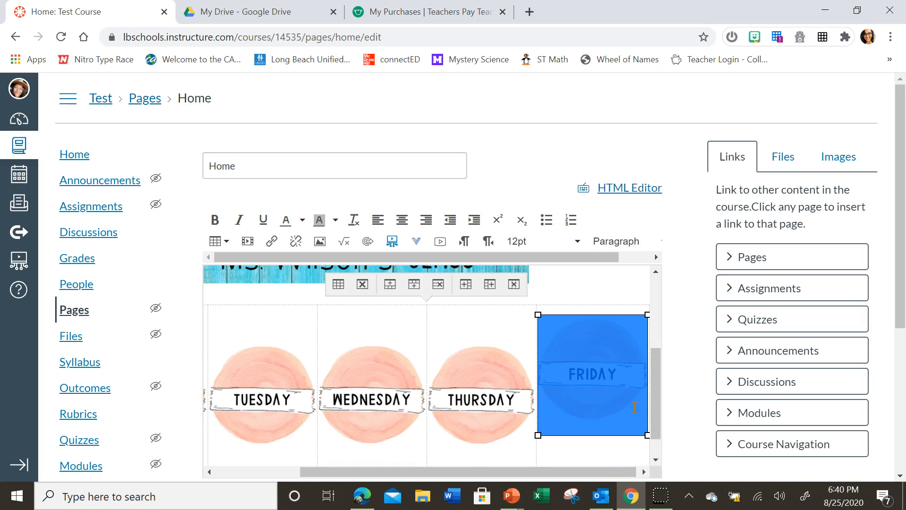
{"action": "key", "text": "Delete"}
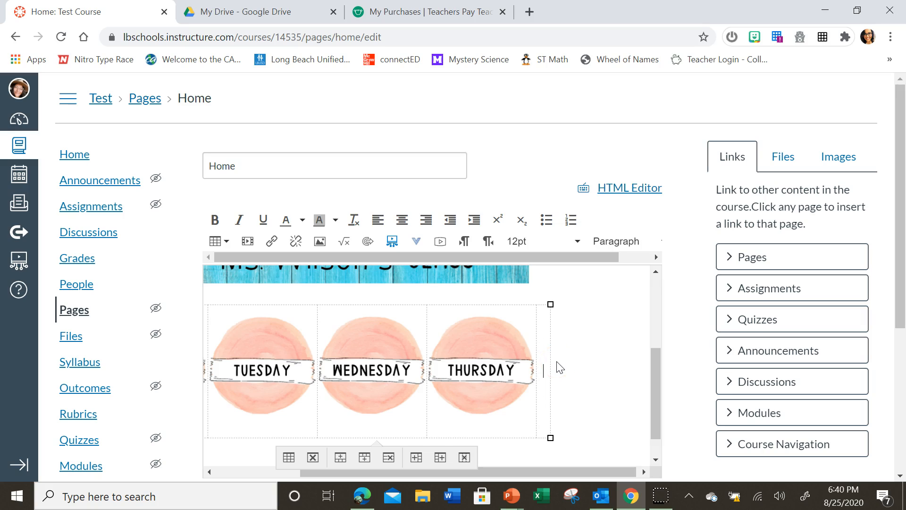
- For the emptied fifth cell, choose the Friday button PNG with the teacher's surname in its file name from My files' Buttons folder
{"action": "left_click", "coordinate": [543, 379]}
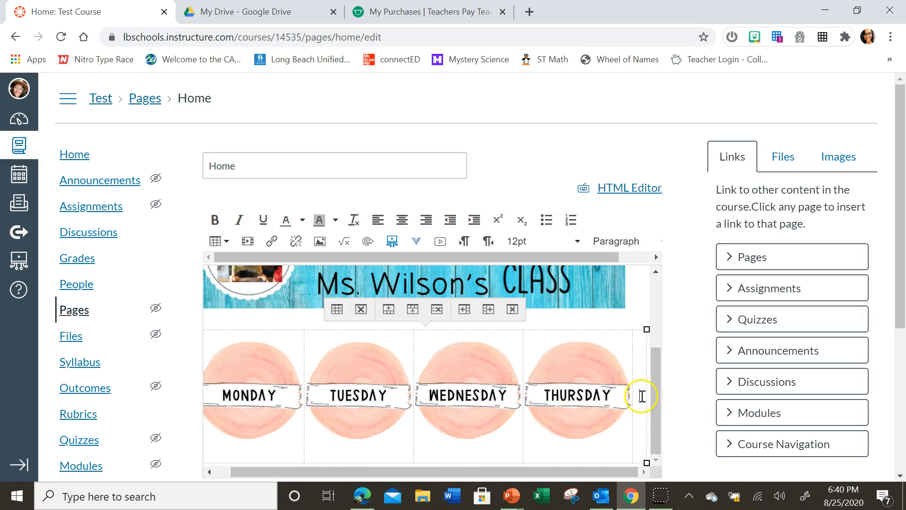
{"action": "left_click", "coordinate": [319, 241]}
{"action": "left_click", "coordinate": [315, 180]}
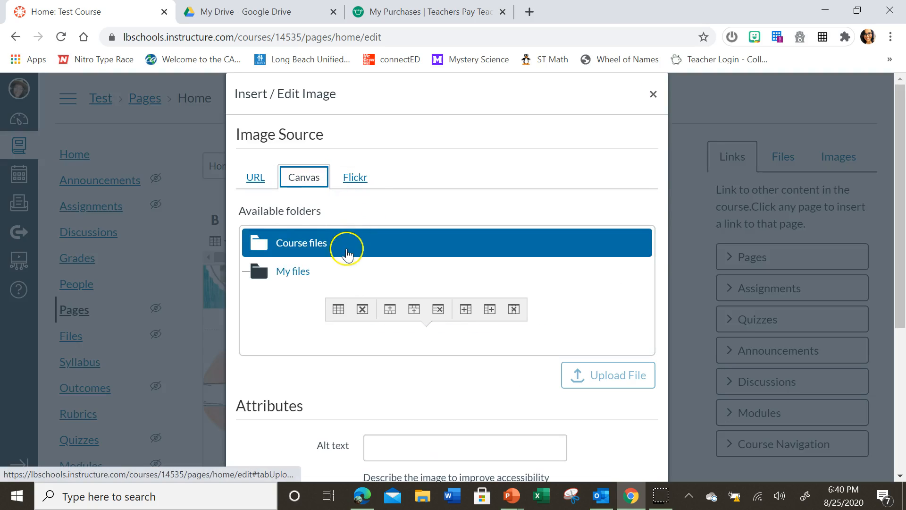
{"action": "left_click", "coordinate": [299, 277]}
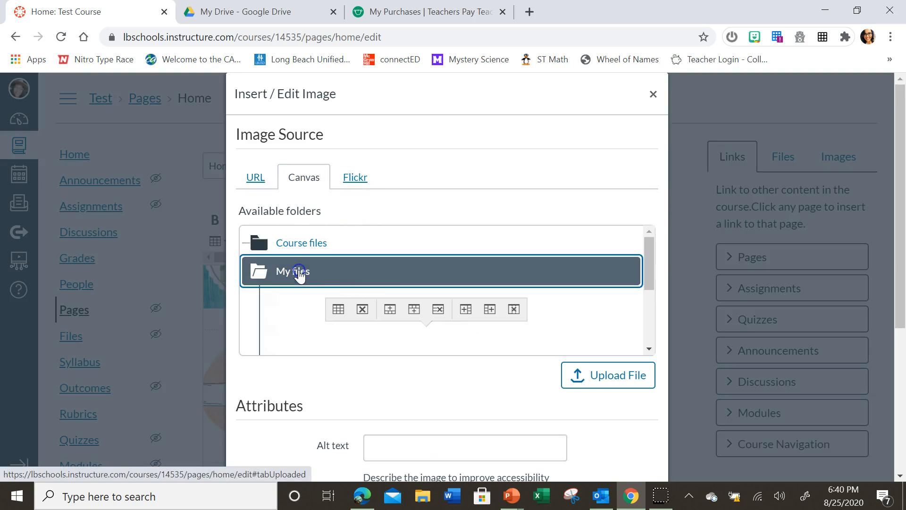
{"action": "left_click", "coordinate": [297, 300]}
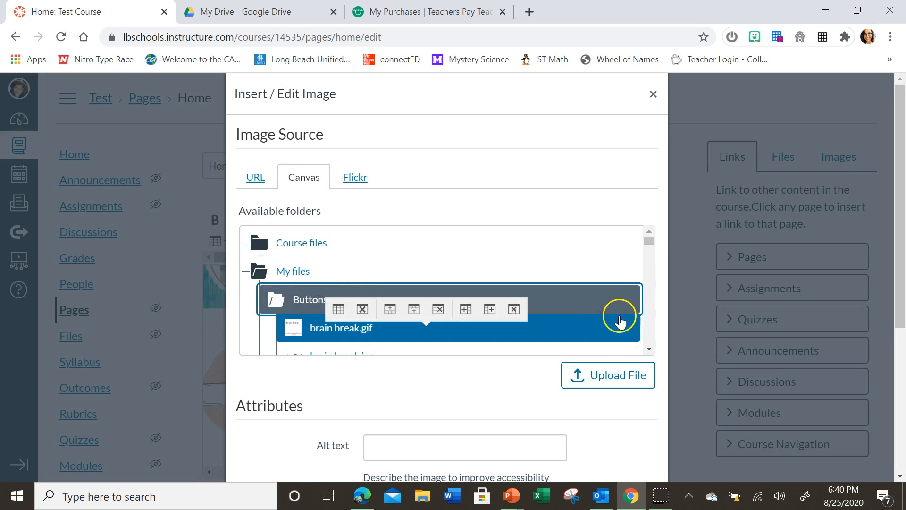
{"action": "scroll", "coordinate": [620, 322], "scroll_direction": "down", "scroll_amount": 20}
{"action": "scroll", "coordinate": [570, 295], "scroll_direction": "up", "scroll_amount": 15}
{"action": "scroll", "coordinate": [566, 278], "scroll_direction": "down", "scroll_amount": 5}
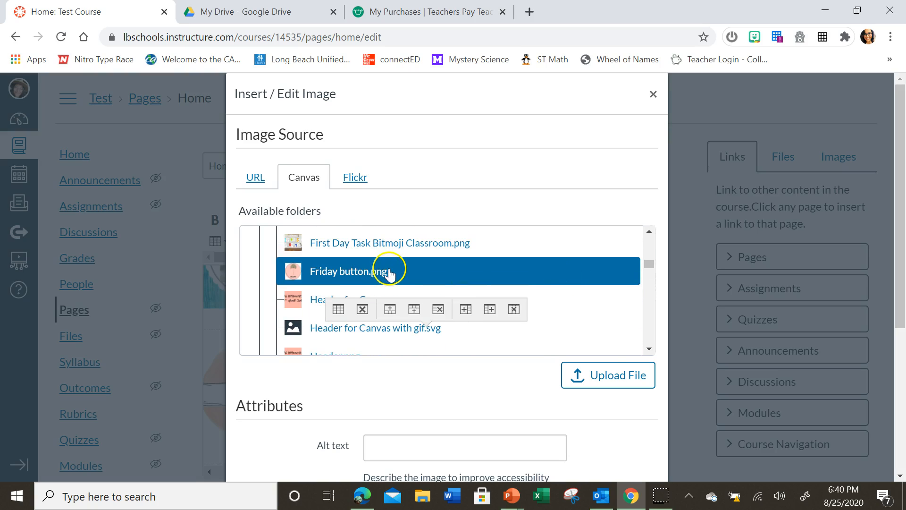
{"action": "scroll", "coordinate": [416, 270], "scroll_direction": "down", "scroll_amount": 10}
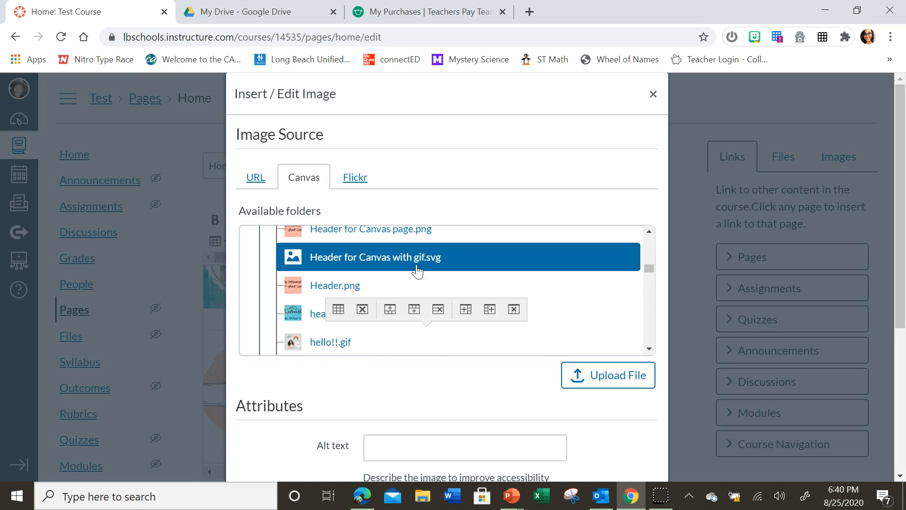
{"action": "scroll", "coordinate": [417, 272], "scroll_direction": "down", "scroll_amount": 5}
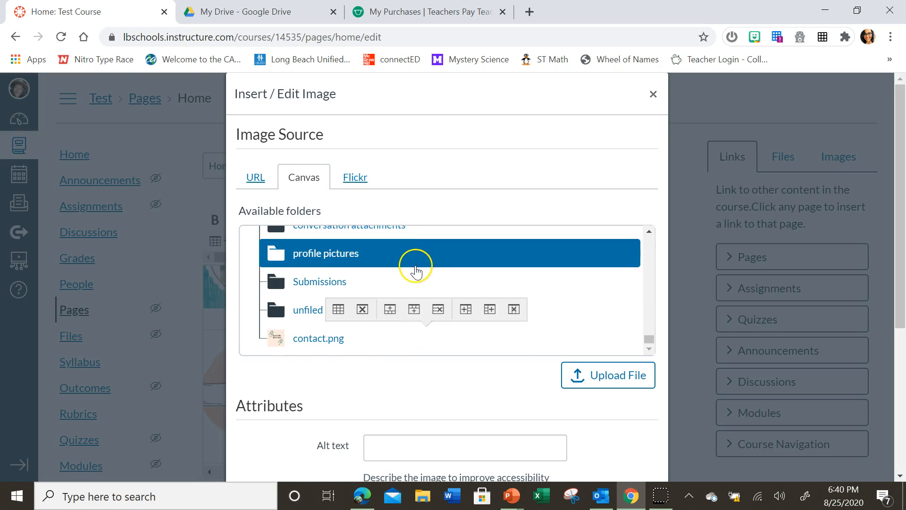
{"action": "scroll", "coordinate": [417, 271], "scroll_direction": "up", "scroll_amount": 3}
{"action": "left_click", "coordinate": [410, 273]}
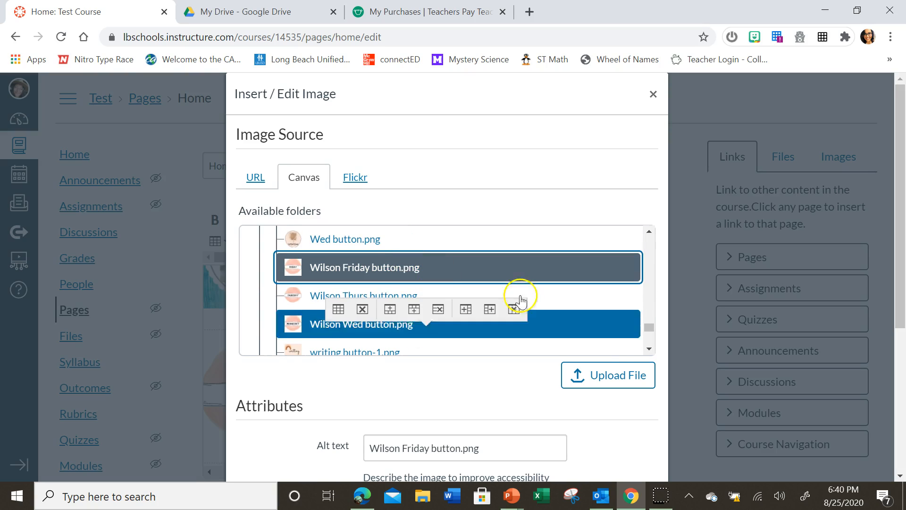
- Mark the chosen Friday button image as decorative, set its width to 150, and insert it into the table's fifth cell
{"action": "scroll", "coordinate": [614, 407], "scroll_direction": "down", "scroll_amount": 1}
{"action": "scroll", "coordinate": [594, 409], "scroll_direction": "down", "scroll_amount": 1}
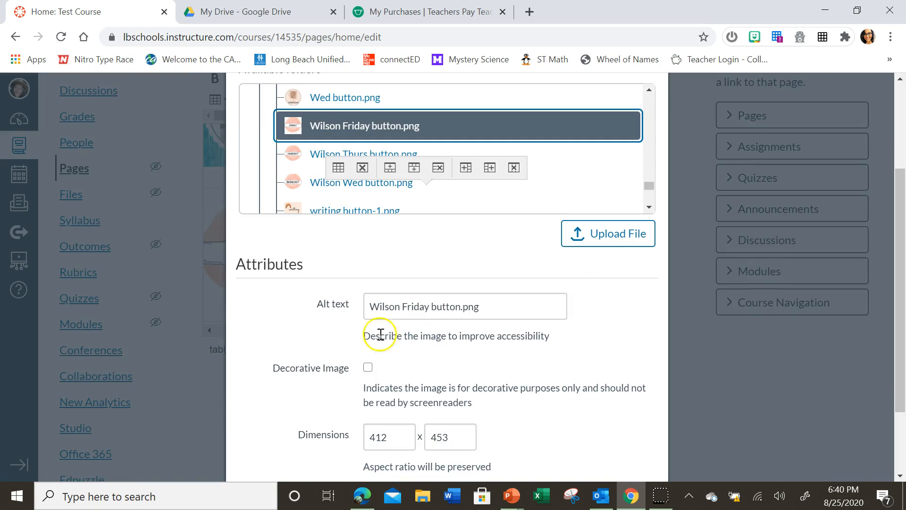
{"action": "left_click", "coordinate": [367, 368]}
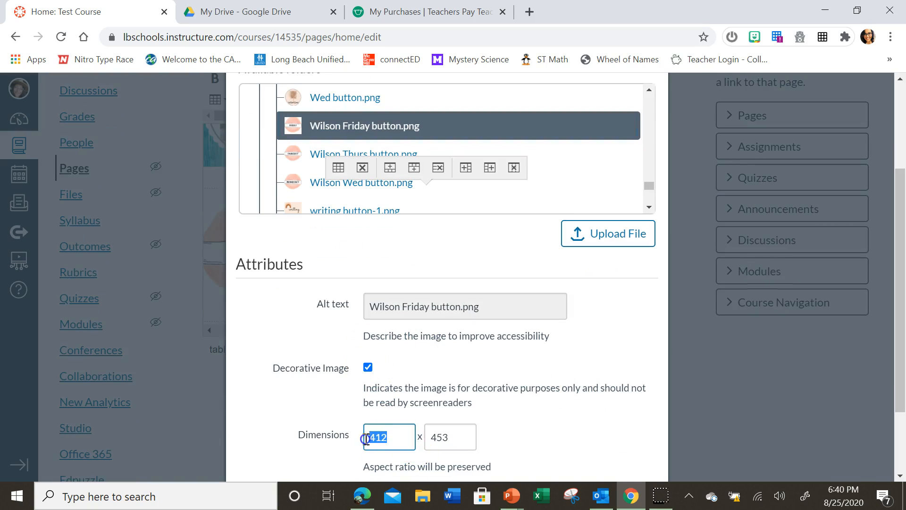
{"action": "type", "text": "150"}
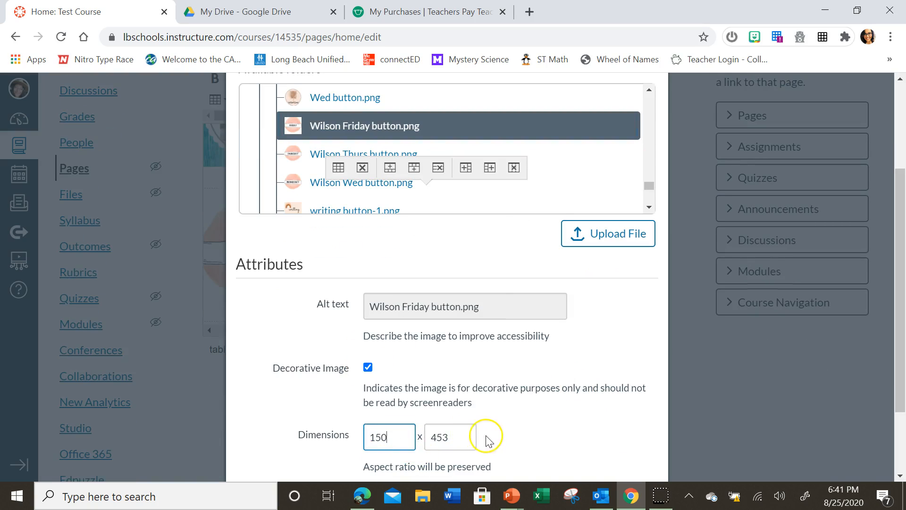
{"action": "scroll", "coordinate": [511, 438], "scroll_direction": "down", "scroll_amount": 2}
{"action": "left_click", "coordinate": [627, 428]}
{"action": "scroll", "coordinate": [628, 423], "scroll_direction": "up", "scroll_amount": 3}
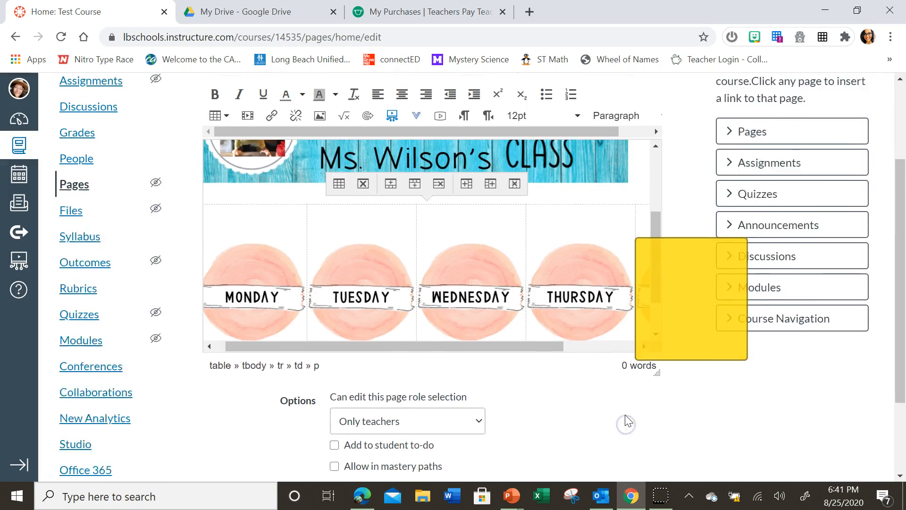
- Save the Home page with the re-inserted Friday button and check the alignment of all five weekday buttons
{"action": "left_click_drag", "start_coordinate": [551, 378], "coordinate": [458, 378]}
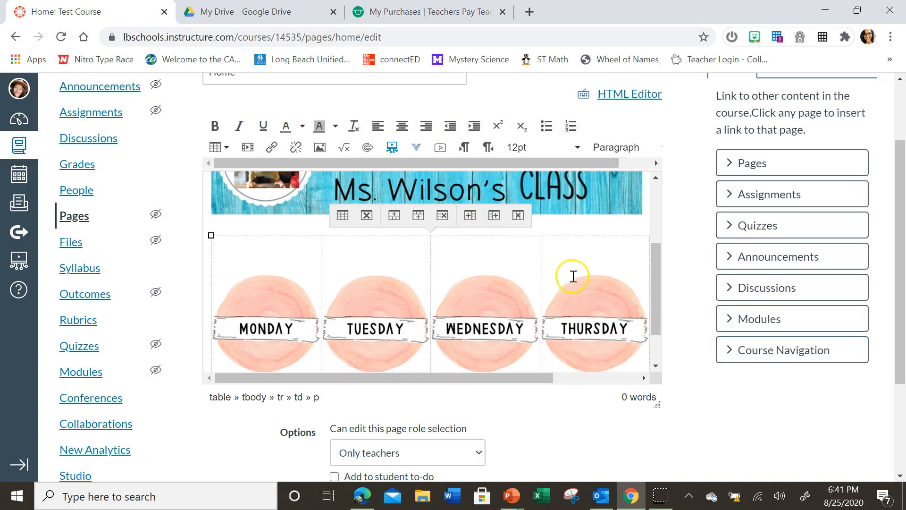
{"action": "scroll", "coordinate": [572, 276], "scroll_direction": "up", "scroll_amount": 3}
{"action": "scroll", "coordinate": [695, 454], "scroll_direction": "down", "scroll_amount": 3}
{"action": "left_click", "coordinate": [655, 410]}
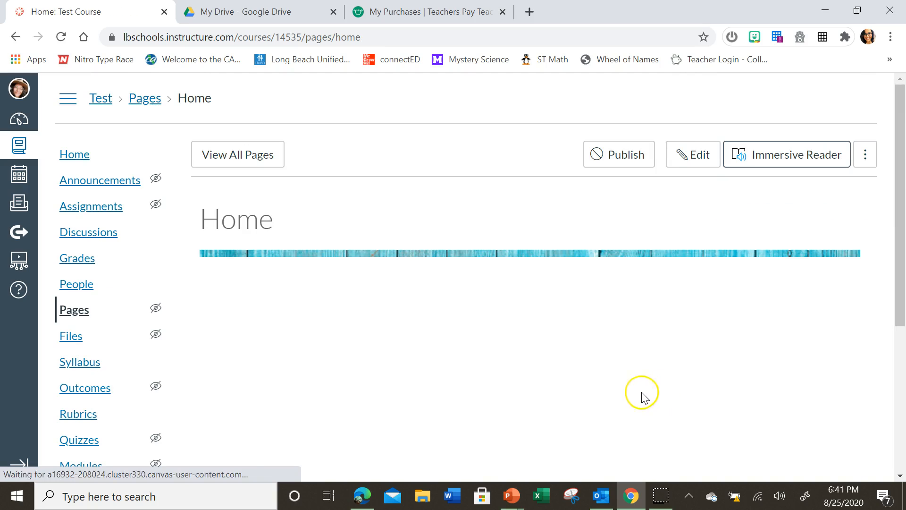
{"action": "scroll", "coordinate": [795, 361], "scroll_direction": "down", "scroll_amount": 4}
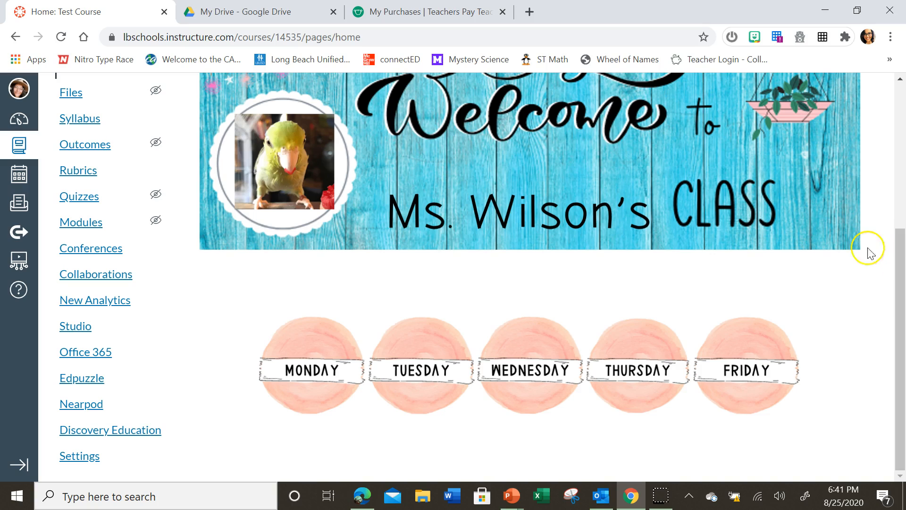
{"action": "scroll", "coordinate": [101, 171], "scroll_direction": "up", "scroll_amount": 5}
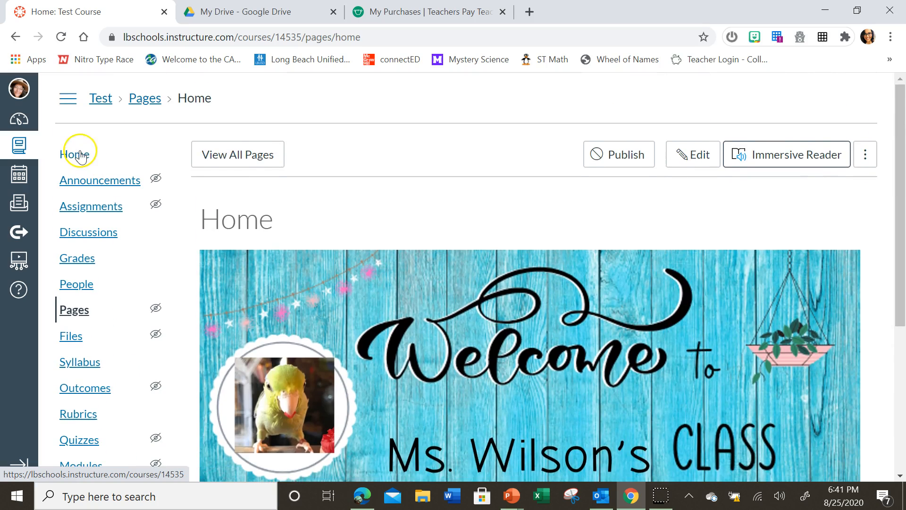
- Publish the Home page from the course's list of pages and set it as the front page
{"action": "left_click", "coordinate": [73, 152]}
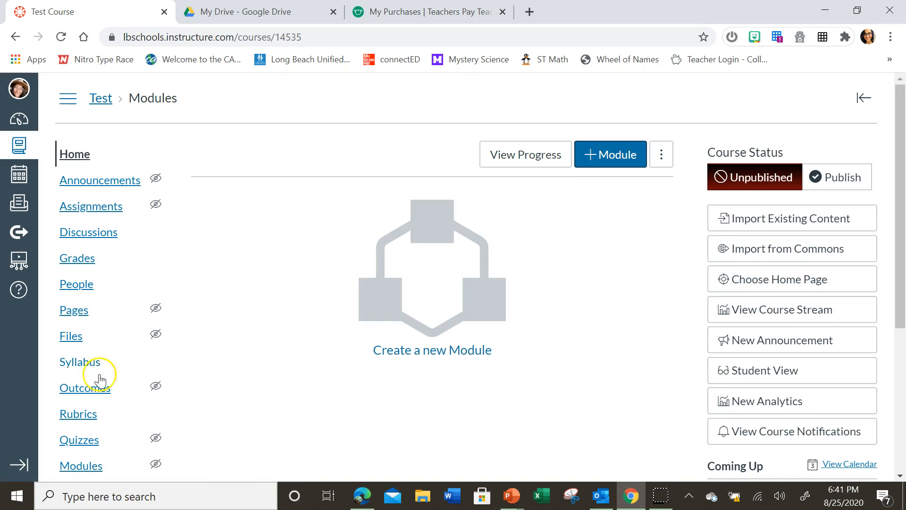
{"action": "scroll", "coordinate": [100, 405], "scroll_direction": "down", "scroll_amount": 5}
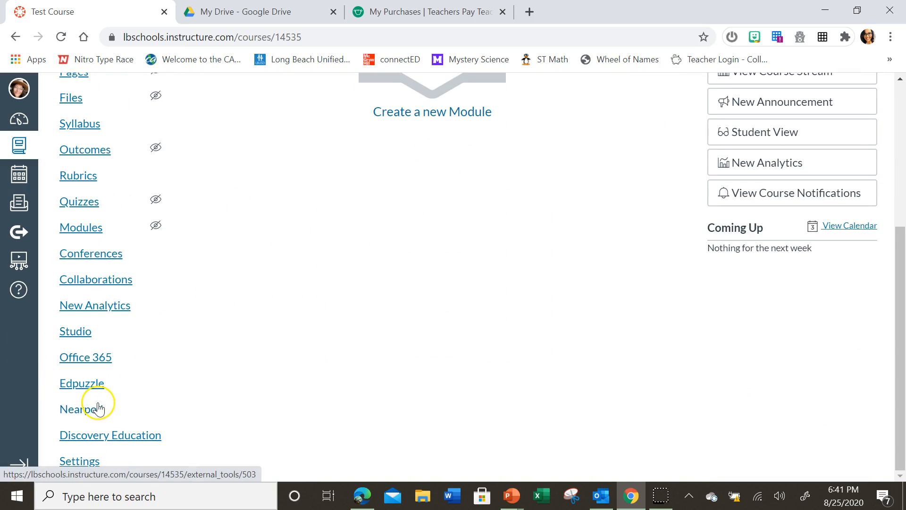
{"action": "scroll", "coordinate": [52, 185], "scroll_direction": "up", "scroll_amount": 5}
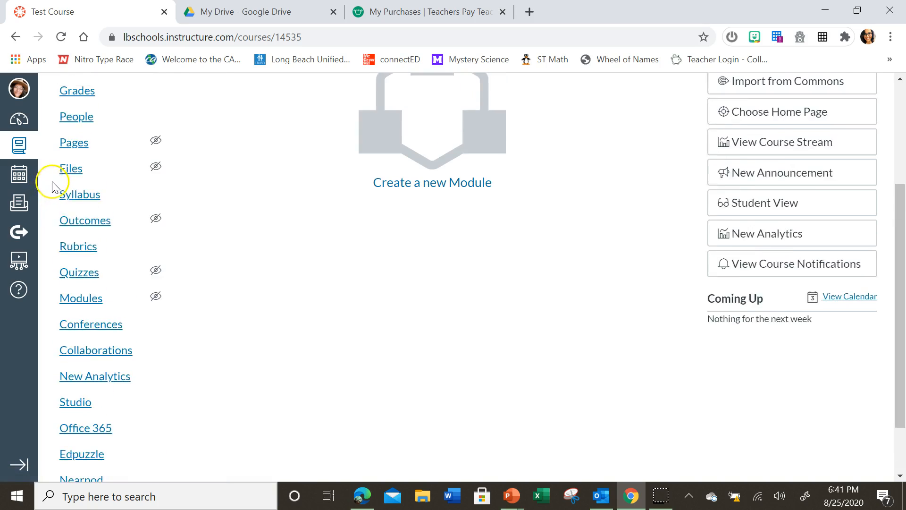
{"action": "left_click", "coordinate": [76, 286]}
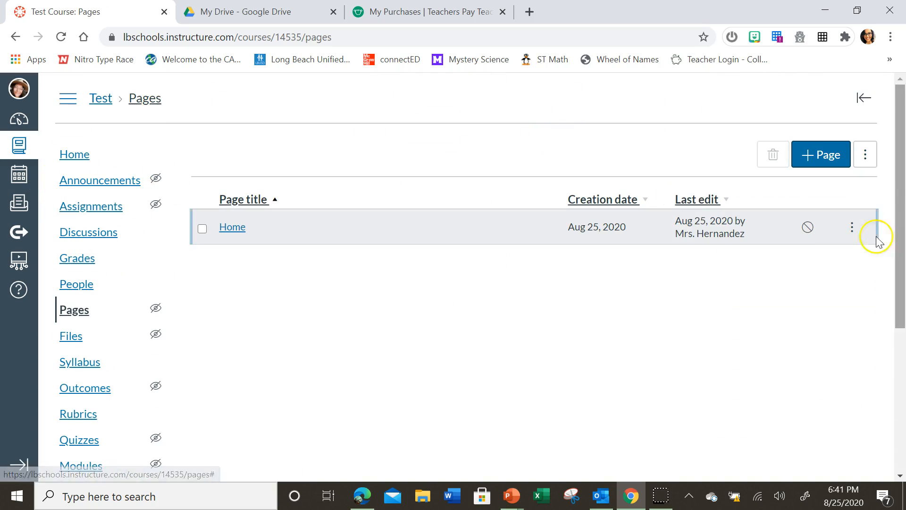
{"action": "left_click", "coordinate": [806, 227]}
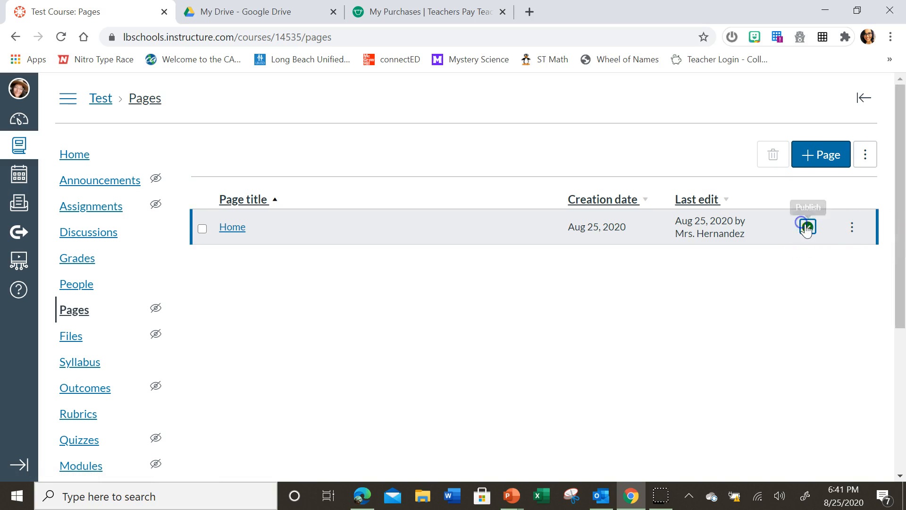
{"action": "left_click", "coordinate": [854, 229]}
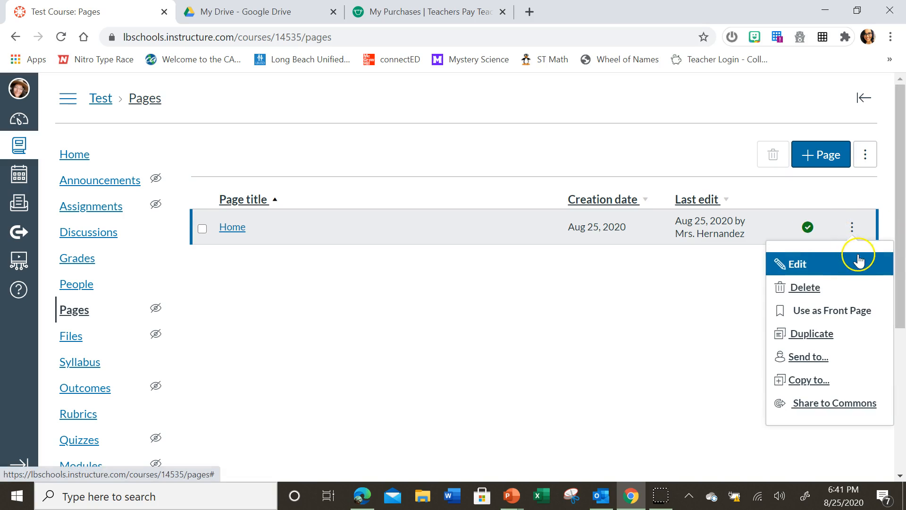
{"action": "left_click", "coordinate": [778, 315]}
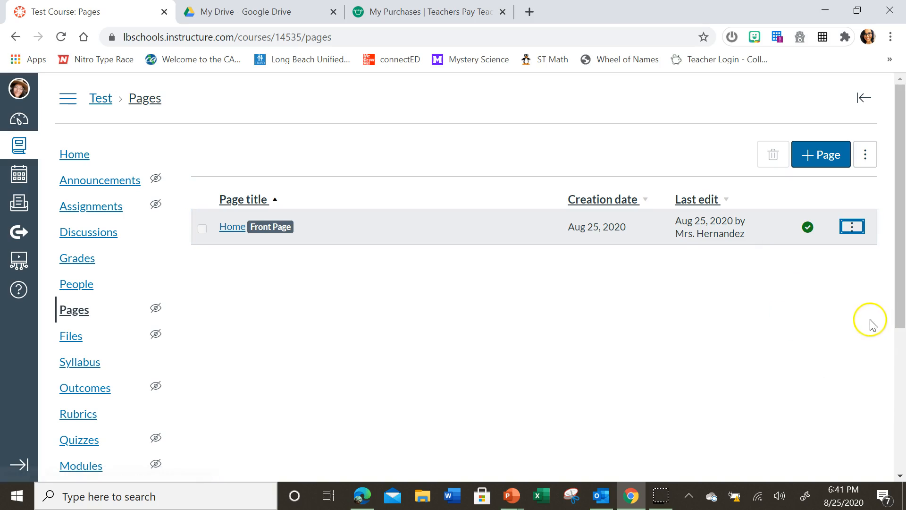
- Set the course home page to display the Pages Front Page and save the choice
{"action": "left_click", "coordinate": [67, 159]}
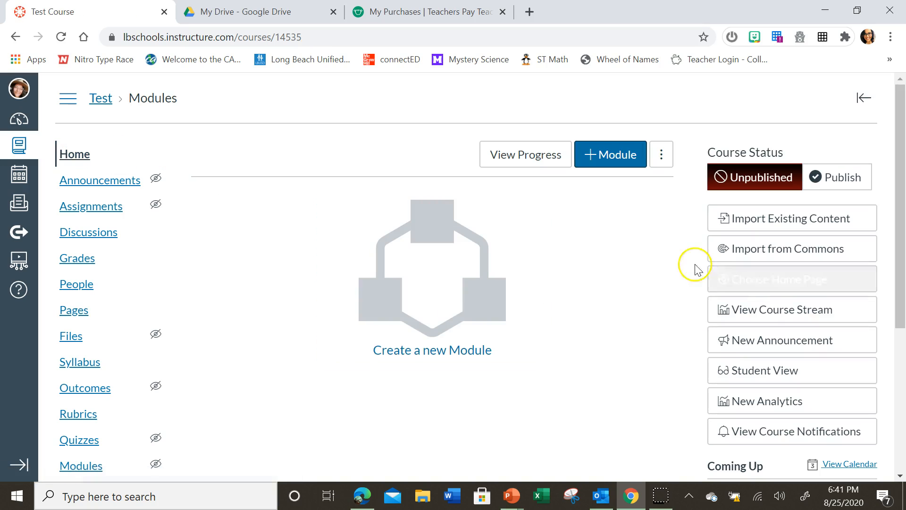
{"action": "left_click", "coordinate": [779, 281]}
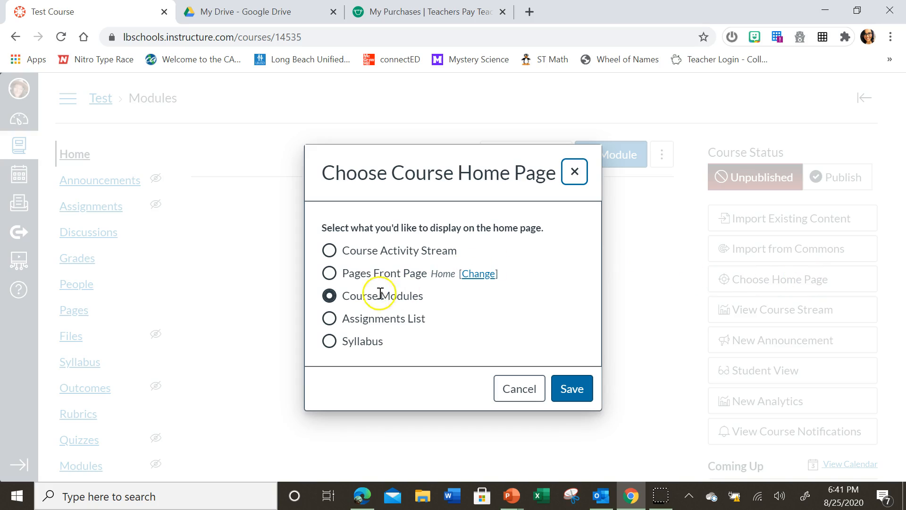
{"action": "left_click", "coordinate": [331, 277]}
{"action": "left_click", "coordinate": [572, 393]}
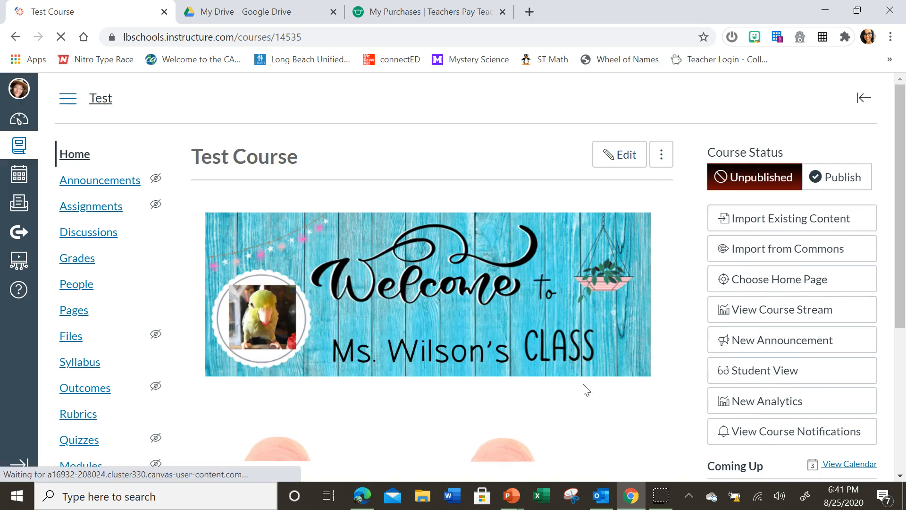
{"action": "scroll", "coordinate": [646, 352], "scroll_direction": "down", "scroll_amount": 3}
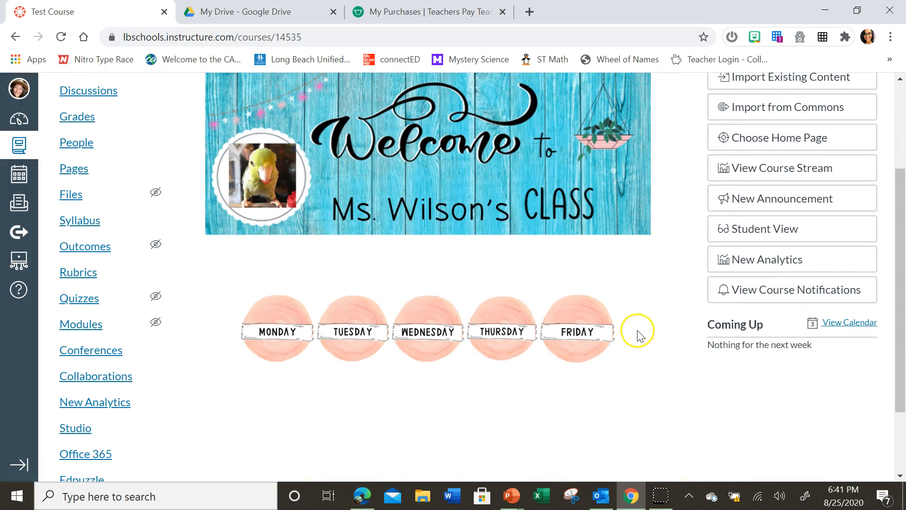
- Preview the course home page in Student View, return to the teacher view, and check the weekday buttons there
{"action": "left_click", "coordinate": [724, 231]}
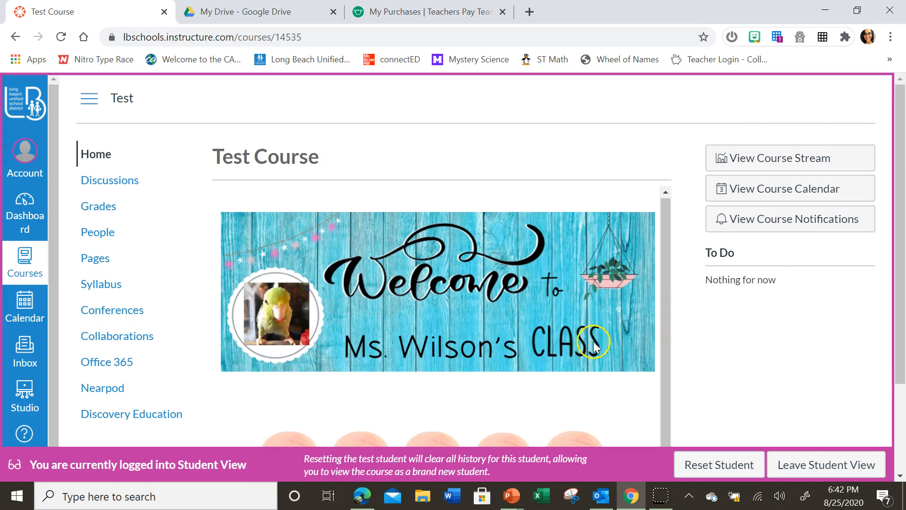
{"action": "scroll", "coordinate": [613, 378], "scroll_direction": "down", "scroll_amount": 3}
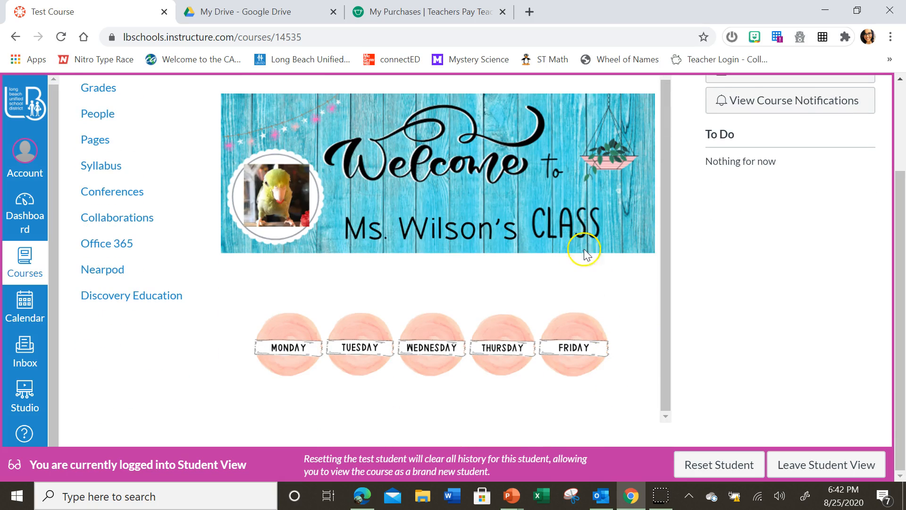
{"action": "left_click", "coordinate": [802, 465]}
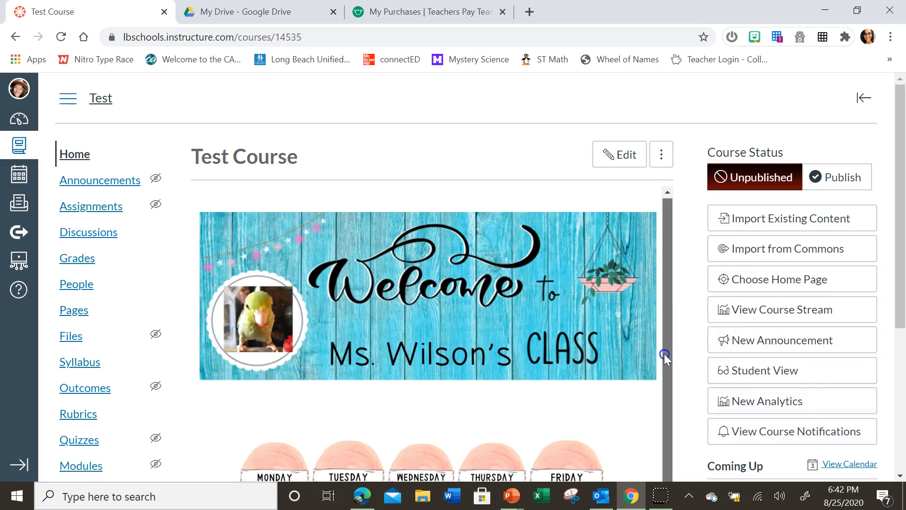
{"action": "scroll", "coordinate": [651, 401], "scroll_direction": "down", "scroll_amount": 3}
{"action": "scroll", "coordinate": [649, 387], "scroll_direction": "down", "scroll_amount": 1}
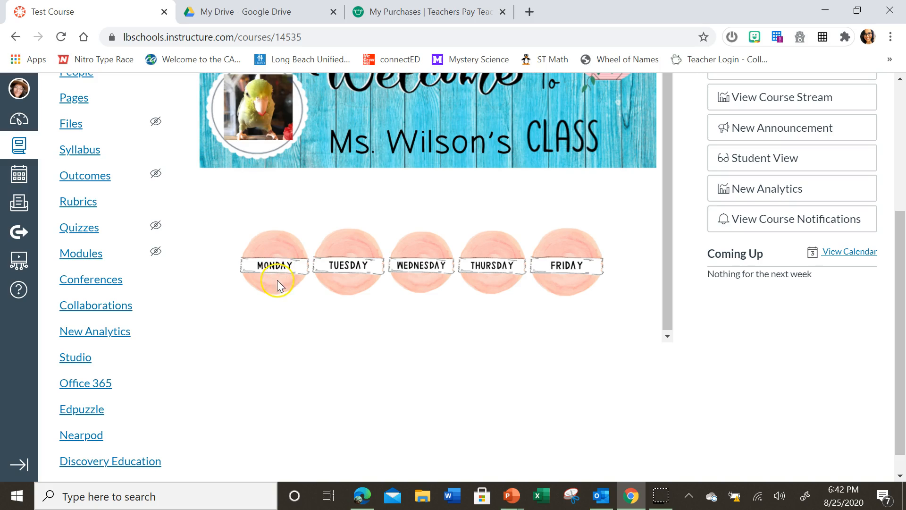
{"action": "scroll", "coordinate": [601, 221], "scroll_direction": "up", "scroll_amount": 1}
{"action": "scroll", "coordinate": [609, 198], "scroll_direction": "up", "scroll_amount": 3}
- Reopen the Home page for editing, select the Monday button image, and show the course pages available to link it to
{"action": "left_click", "coordinate": [620, 161]}
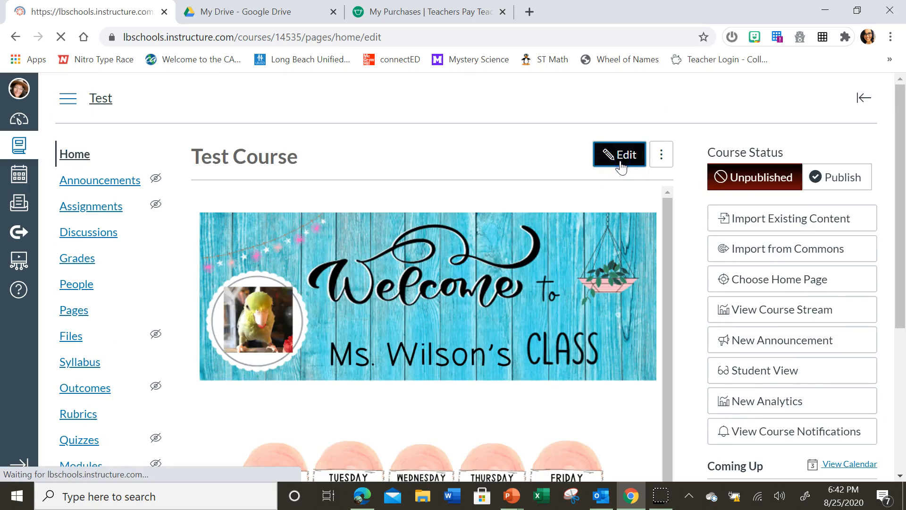
{"action": "scroll", "coordinate": [472, 333], "scroll_direction": "down", "scroll_amount": 5}
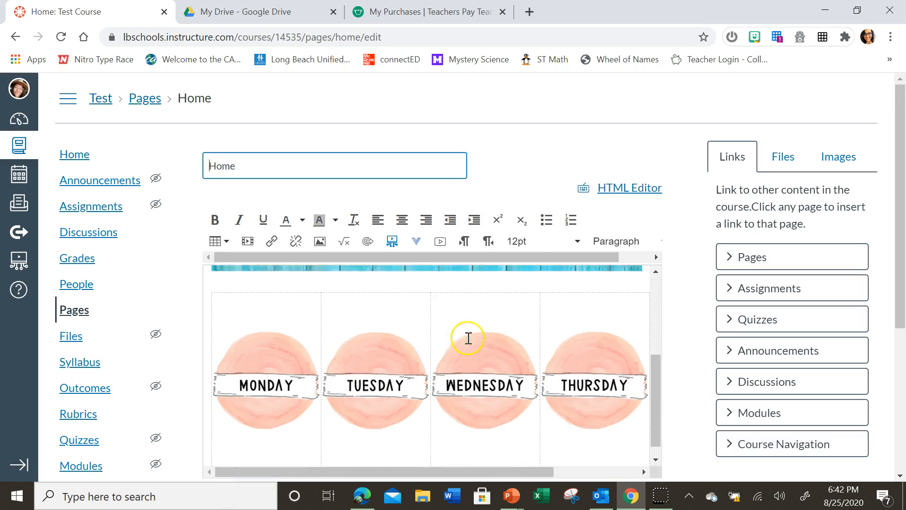
{"action": "left_click", "coordinate": [276, 346]}
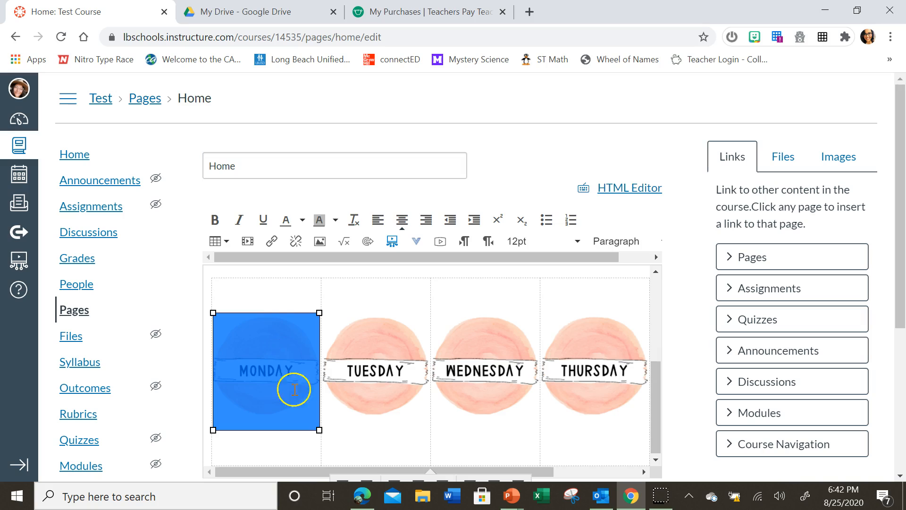
{"action": "left_click", "coordinate": [732, 260]}
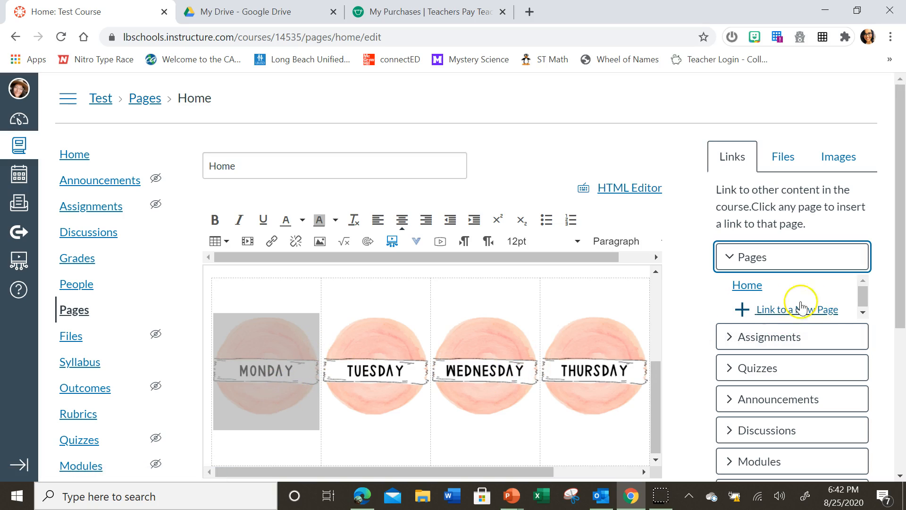
- Save the Home page and leave its editor
{"action": "left_click_drag", "start_coordinate": [654, 372], "coordinate": [654, 298]}
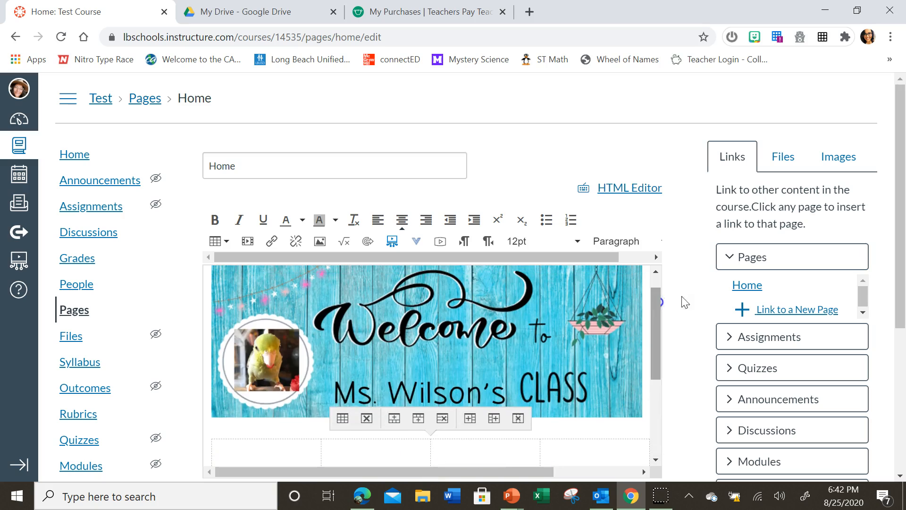
{"action": "scroll", "coordinate": [715, 289], "scroll_direction": "down", "scroll_amount": 5}
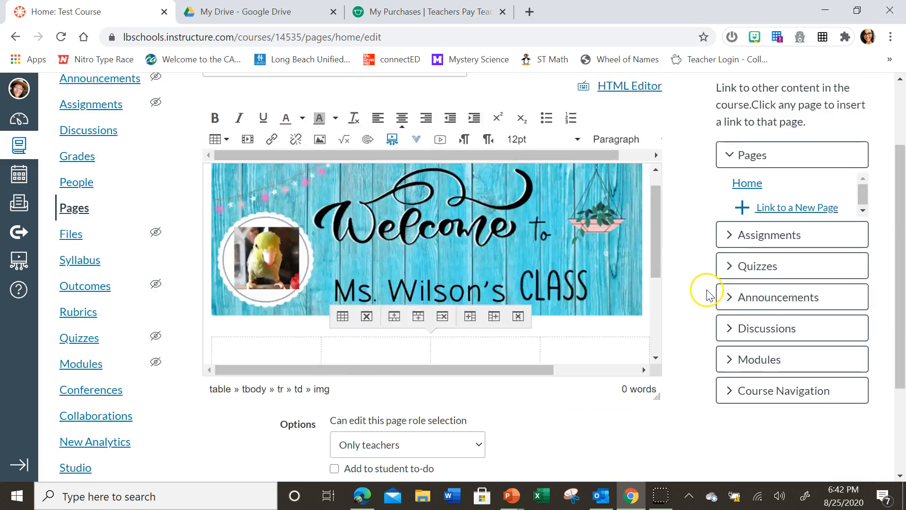
{"action": "left_click", "coordinate": [638, 405]}
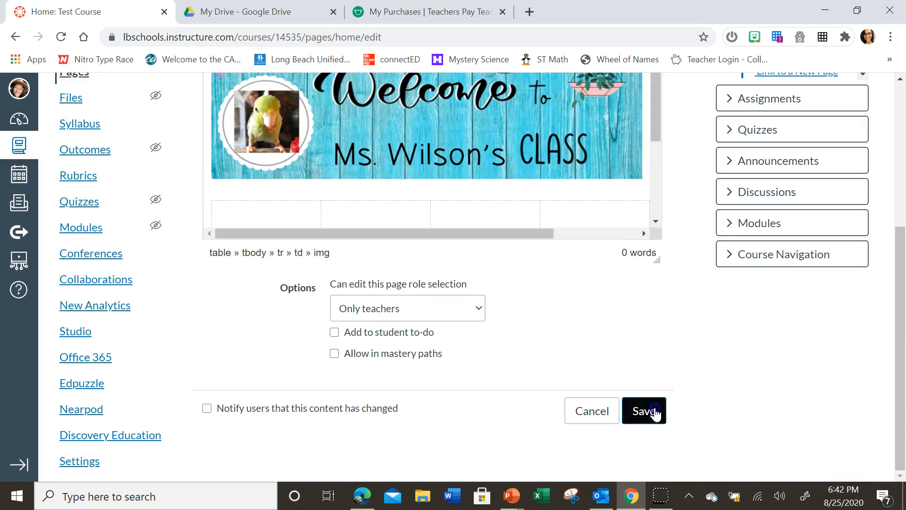
- Minimize the browser, cancel closing the PowerPoint presentation of buttons, and minimize it to reveal the desktop
{"action": "left_click", "coordinate": [826, 8]}
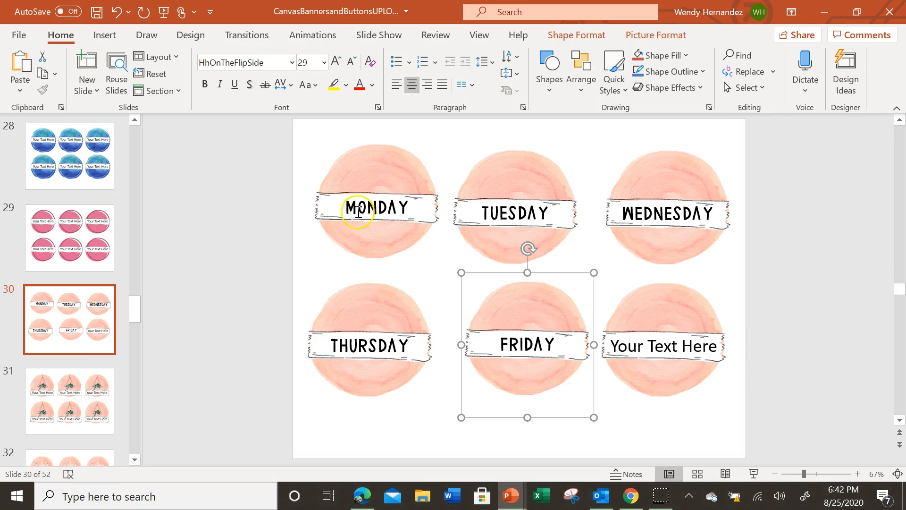
{"action": "left_click", "coordinate": [890, 12]}
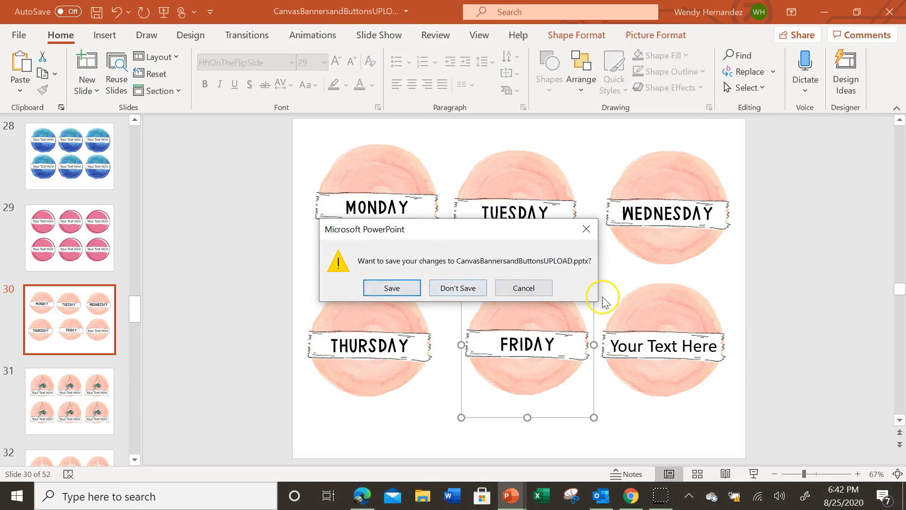
{"action": "left_click", "coordinate": [522, 288]}
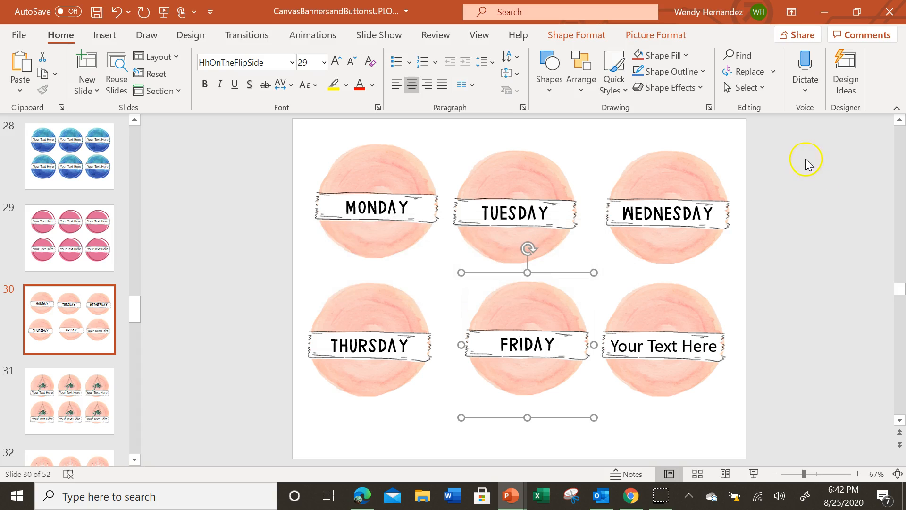
{"action": "left_click", "coordinate": [826, 18]}
{"action": "left_click", "coordinate": [827, 14]}
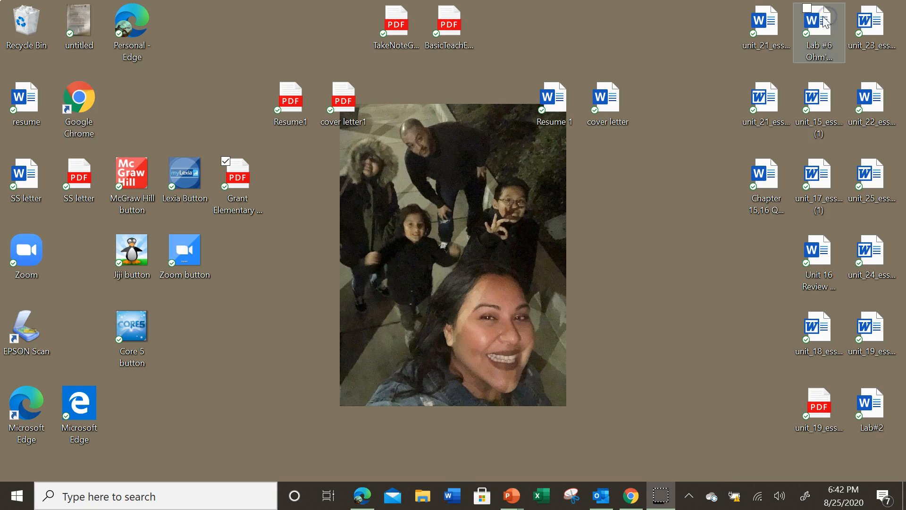